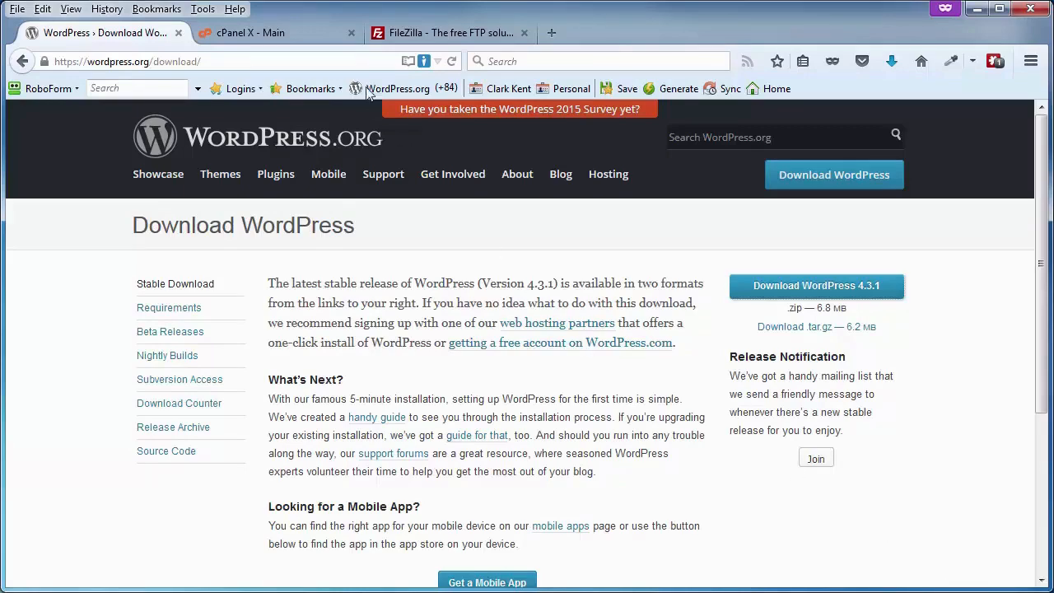
Download the WordPress 4.3.1 zip and save it into the Working folder
left_click(443, 32)
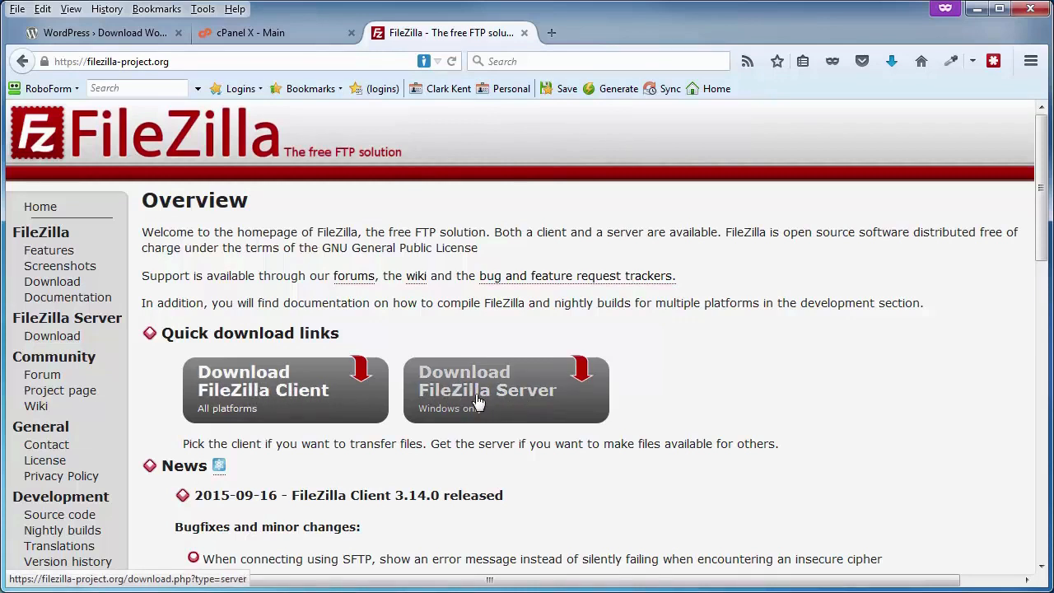
left_click(107, 36)
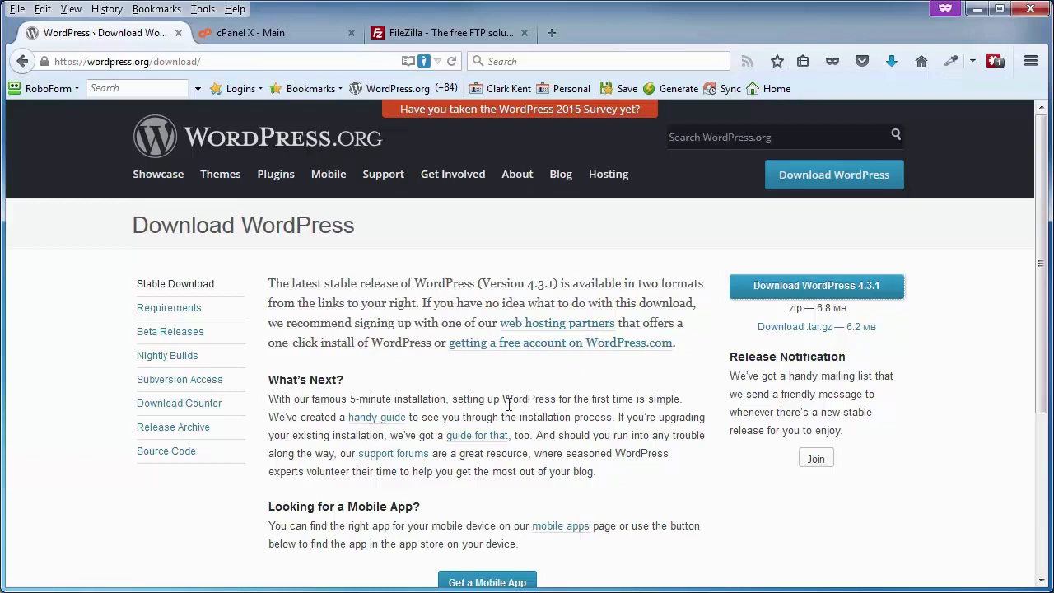
left_click(766, 290)
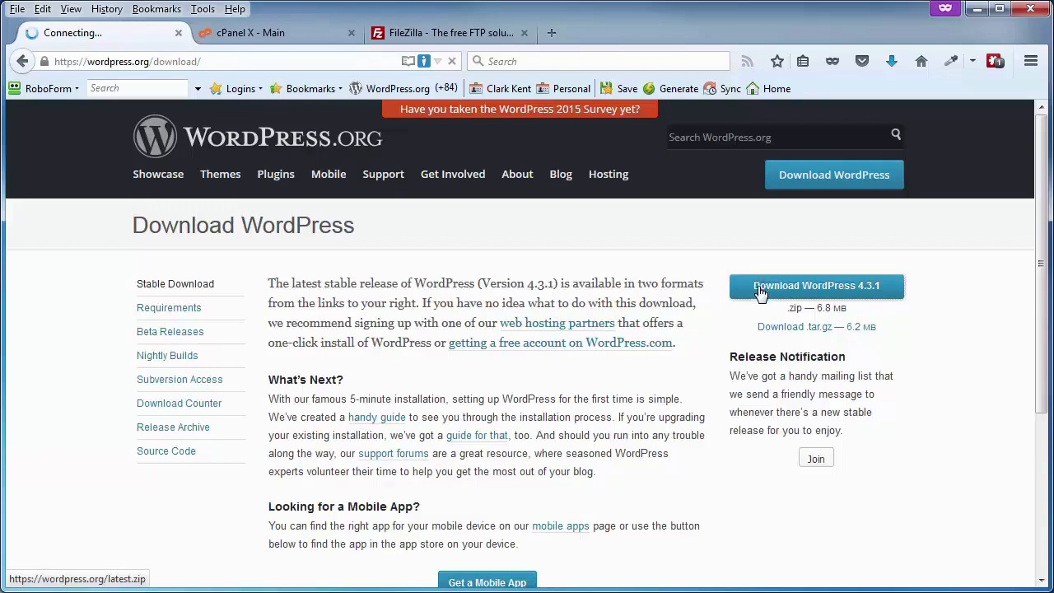
left_click(822, 502)
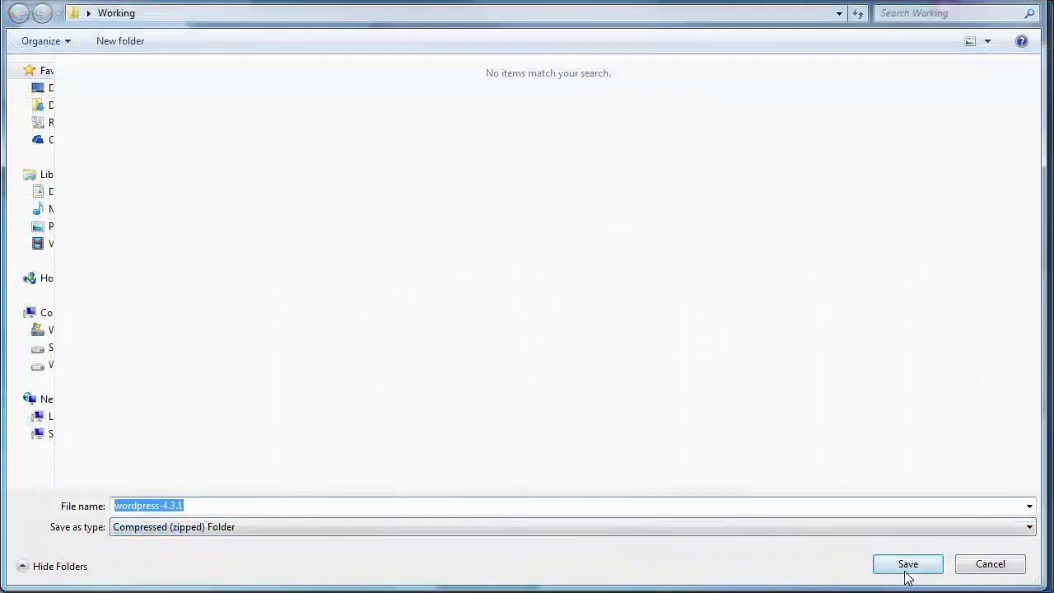
left_click(905, 564)
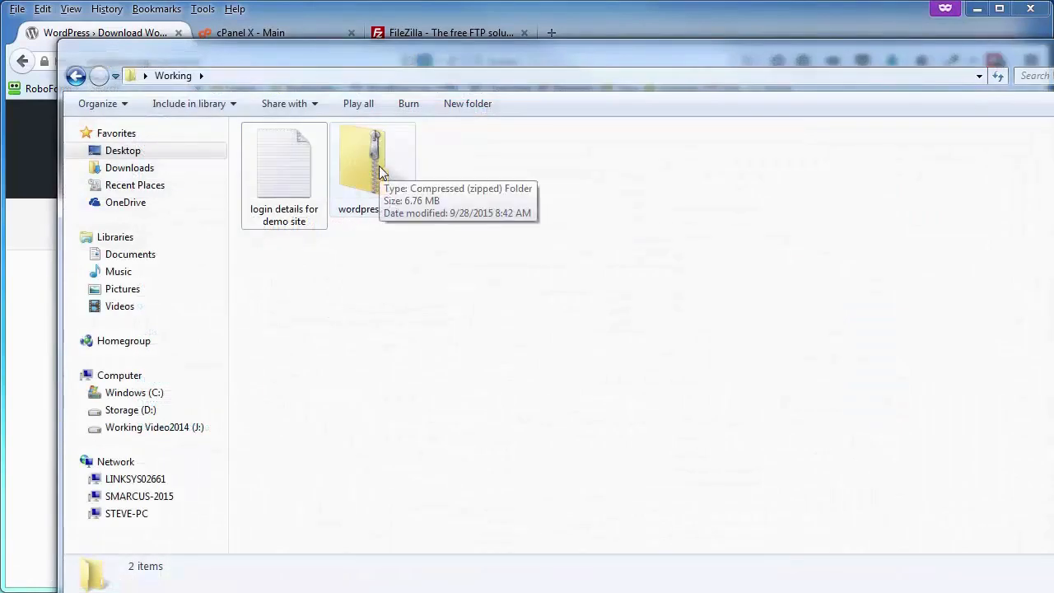
Extract the wordpress-4.3.1 zip here with 7-Zip, creating a wordpress folder
right_click(381, 172)
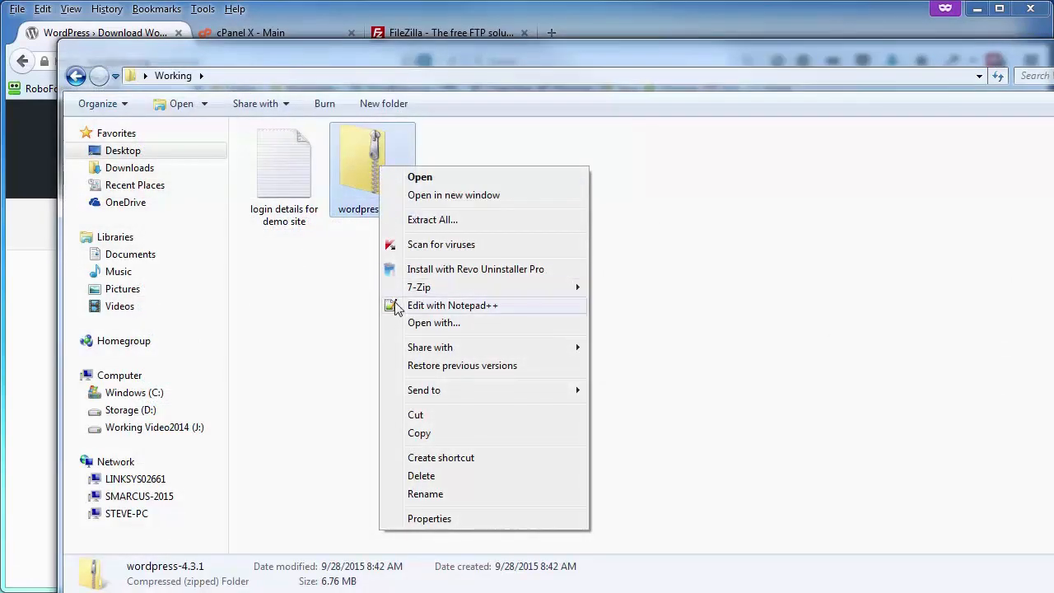
mouse_move(422, 288)
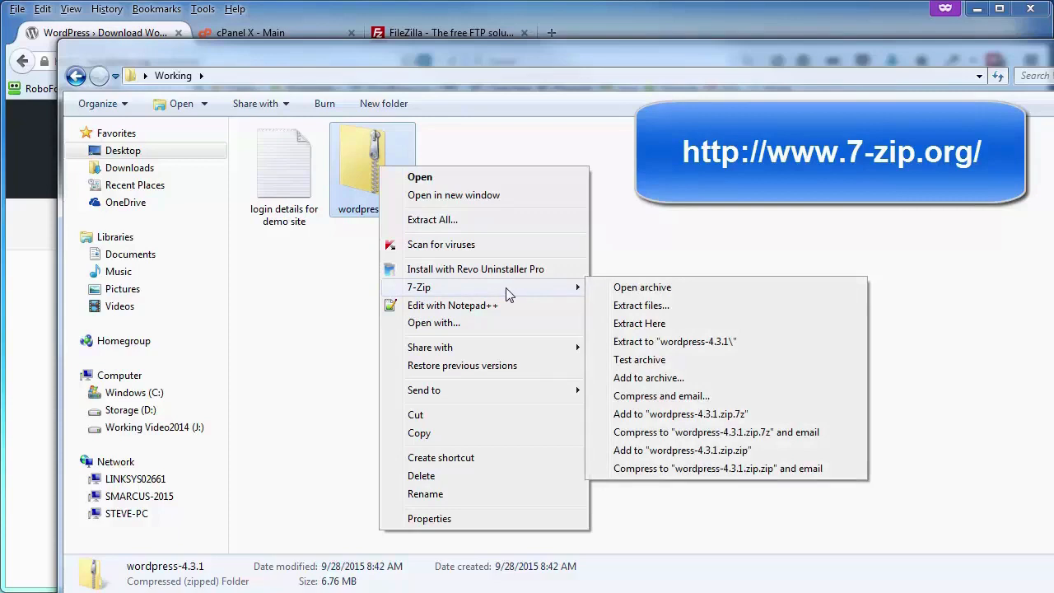
left_click(709, 322)
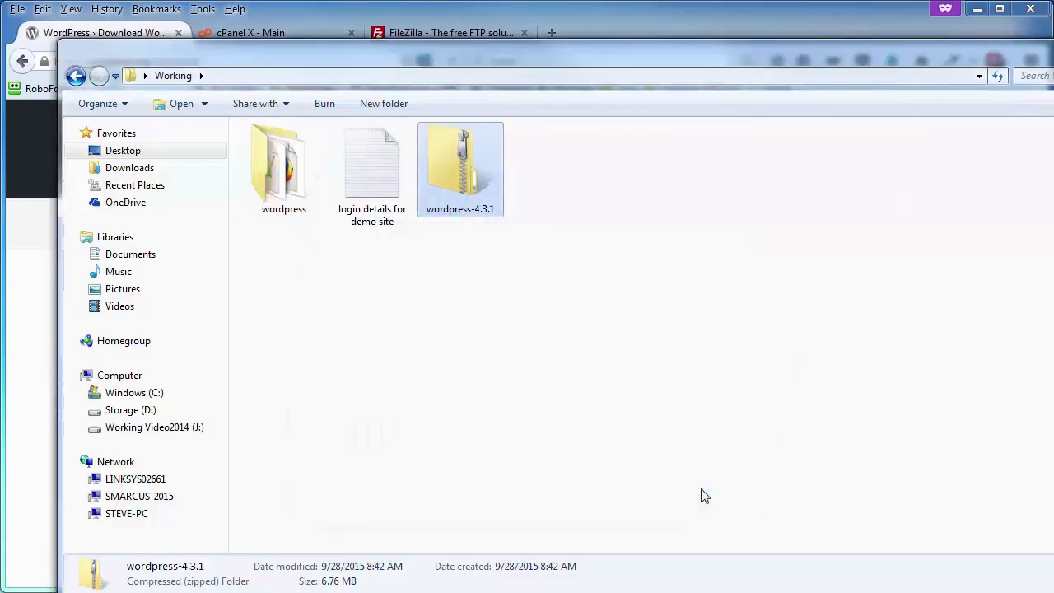
Virus-scan the extracted wordpress folder and close the scan results
right_click(284, 159)
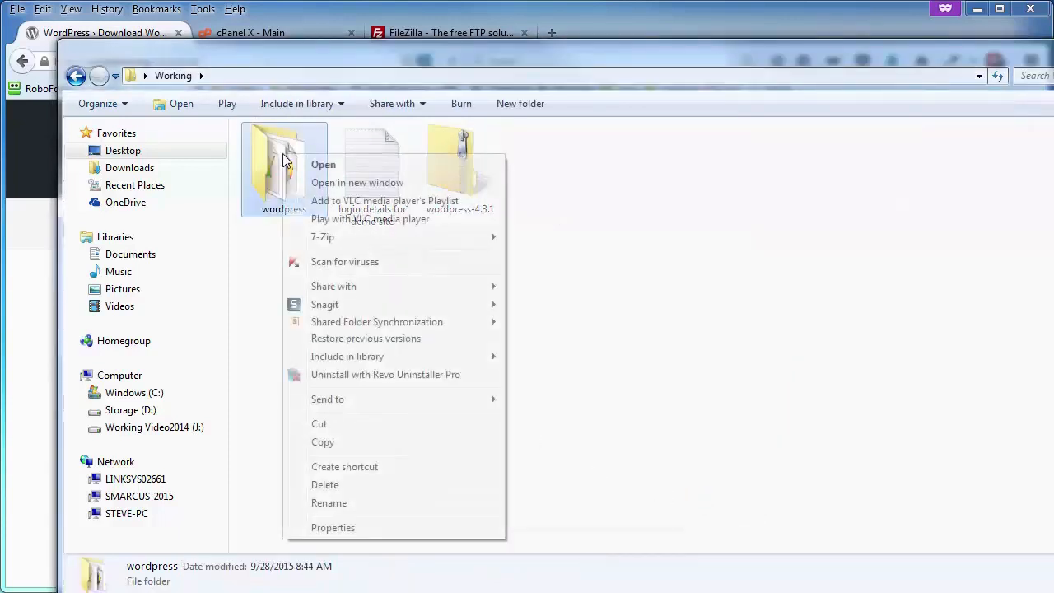
left_click(325, 270)
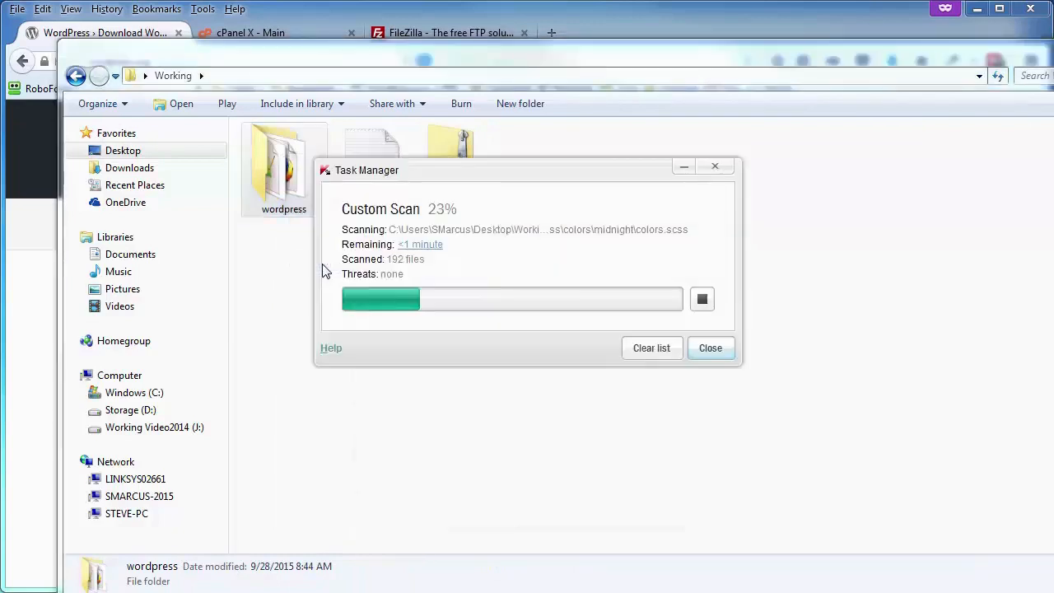
left_click(708, 340)
mouse_move(284, 175)
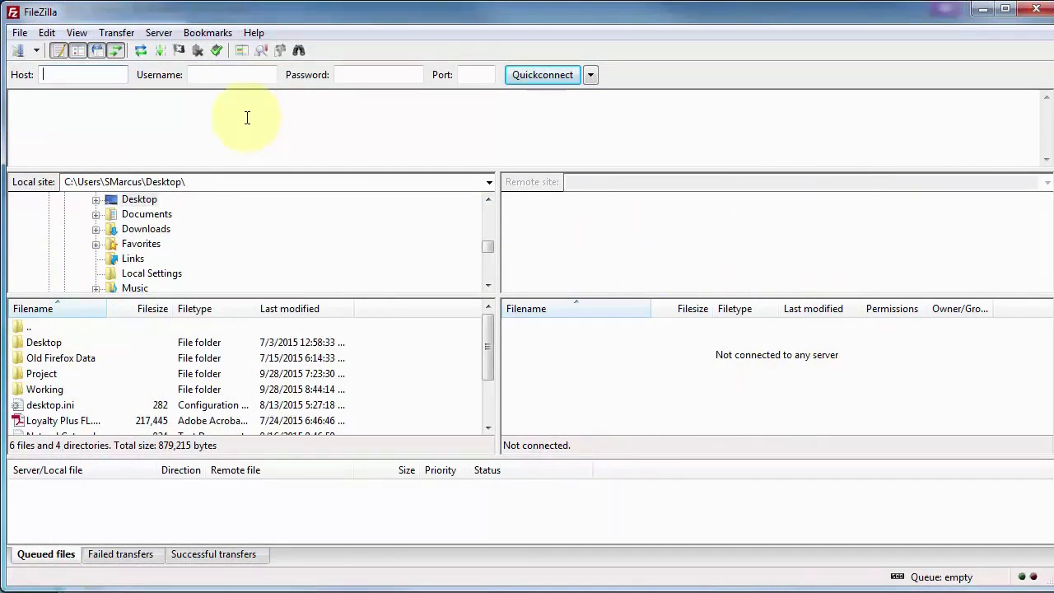
Connect to the saved Demo-abdf5 site using SFTP, Normal logon and the entered port
left_click(18, 35)
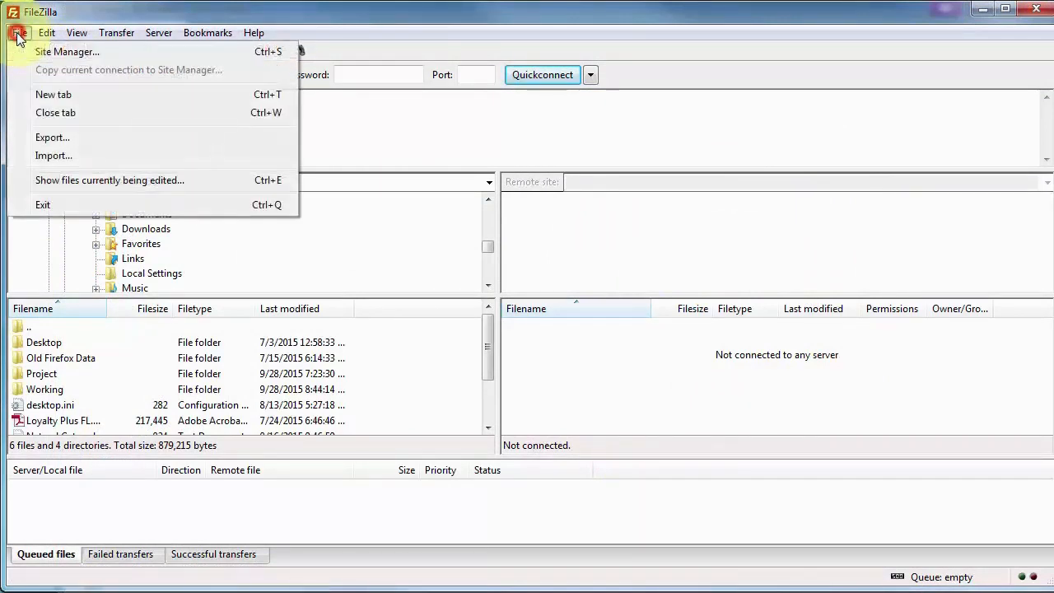
left_click(54, 52)
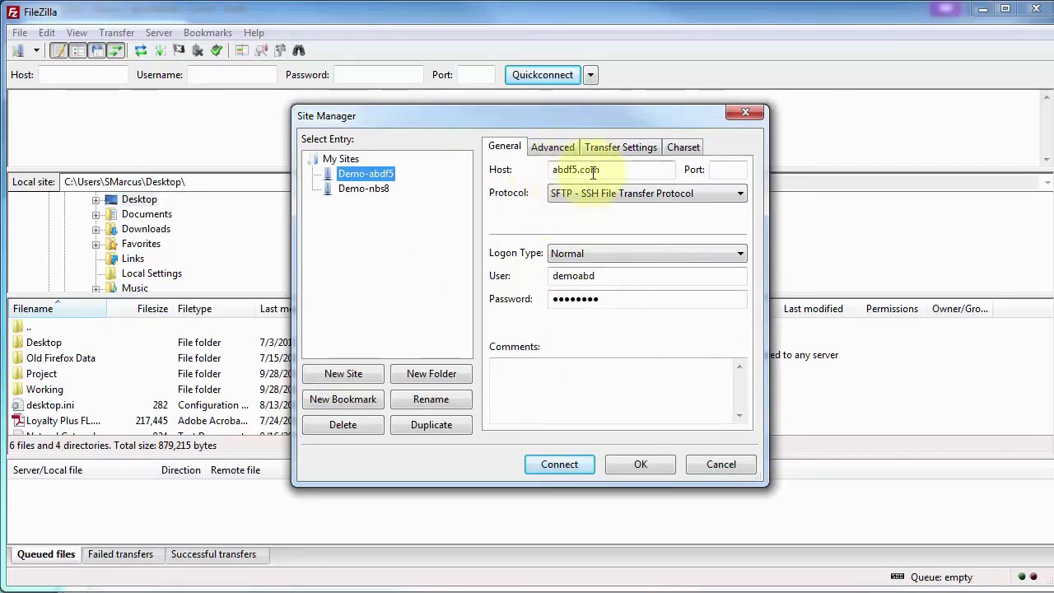
left_click(568, 195)
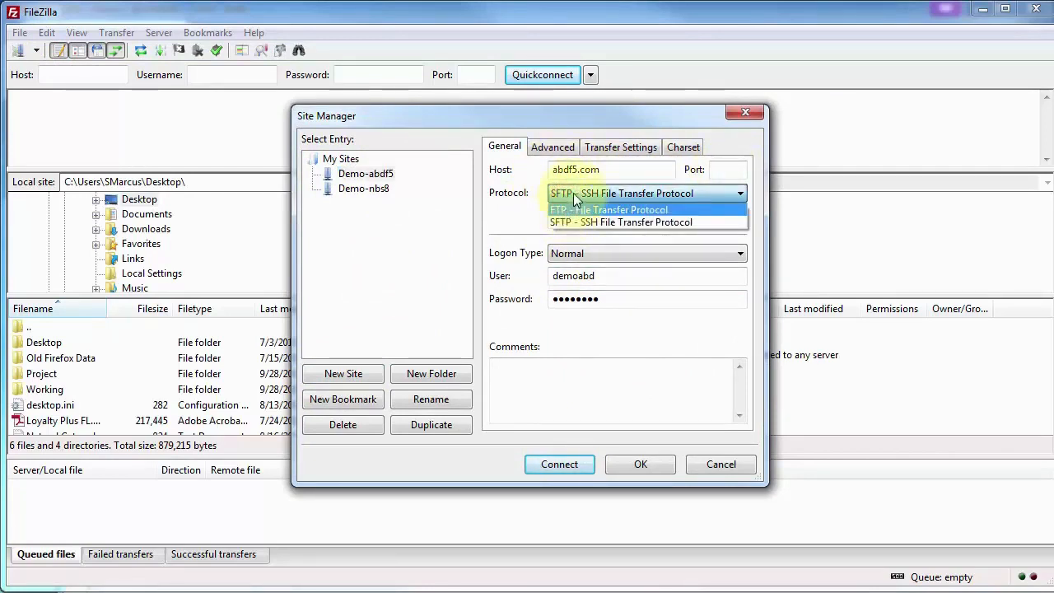
left_click(563, 224)
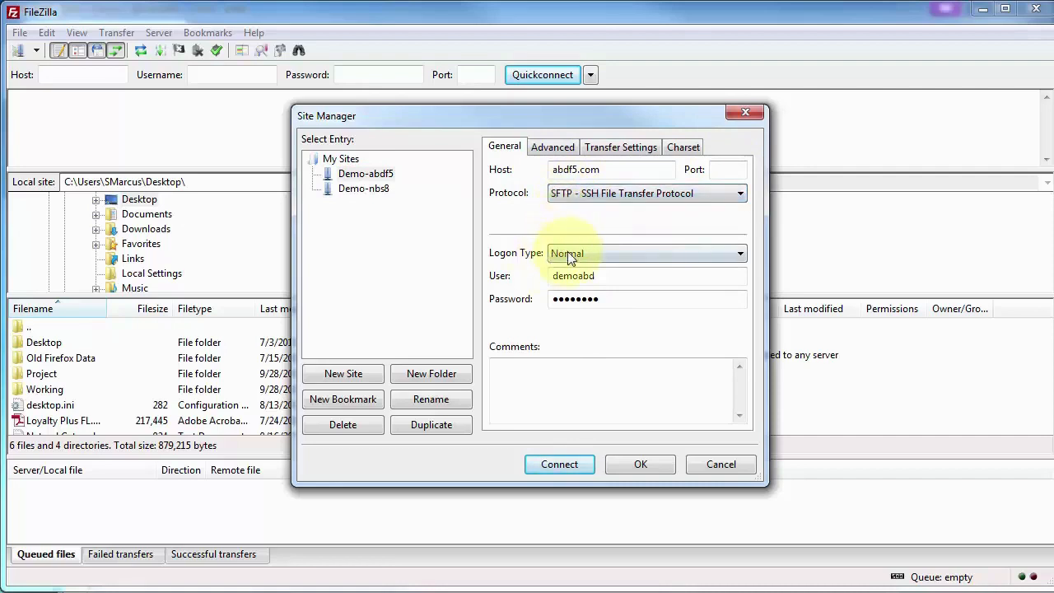
left_click(568, 253)
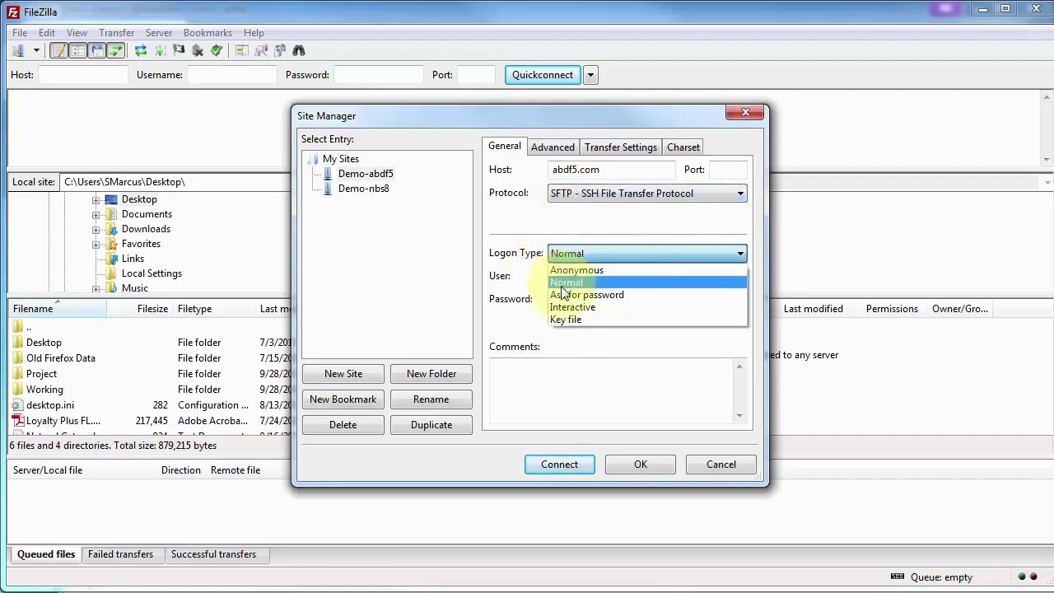
left_click(564, 282)
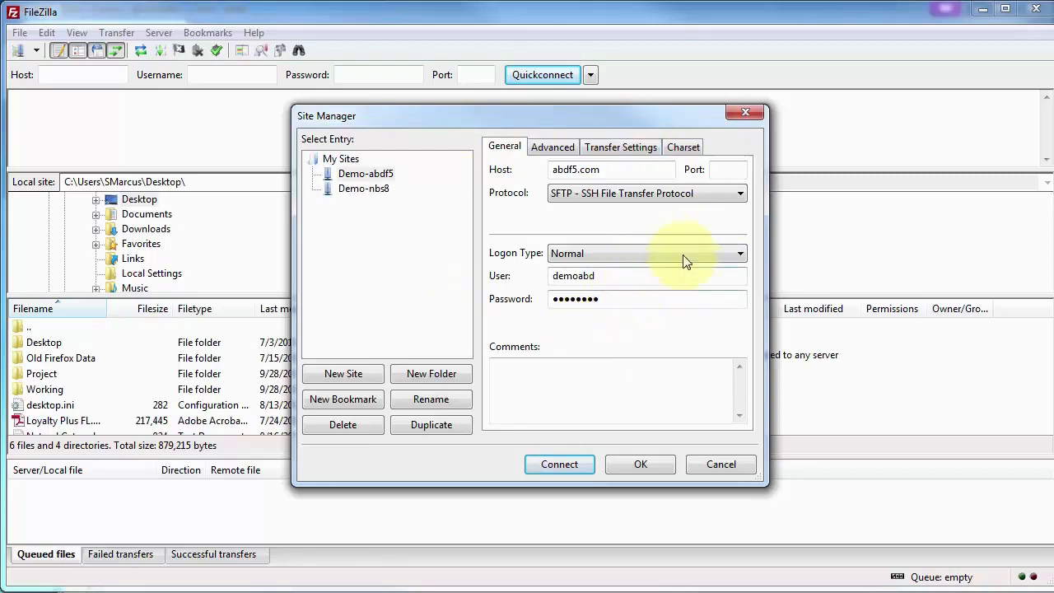
left_click(732, 168)
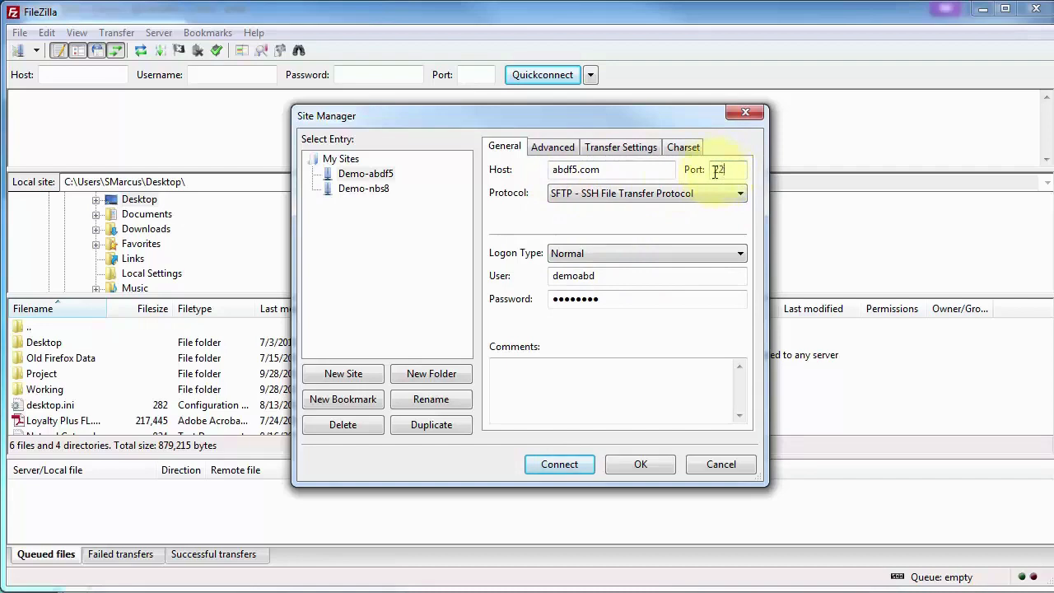
left_click(558, 465)
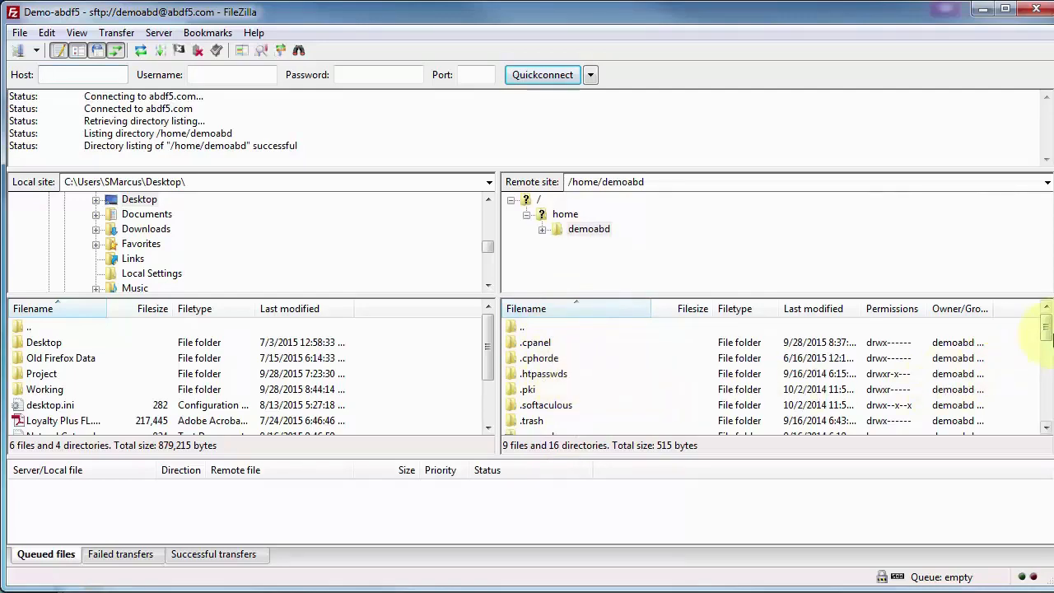
Open remote public_html and local Working\wordpress, then select all its 16 files and 3 folders
left_click_drag(1044, 334, 1043, 370)
double_click(530, 376)
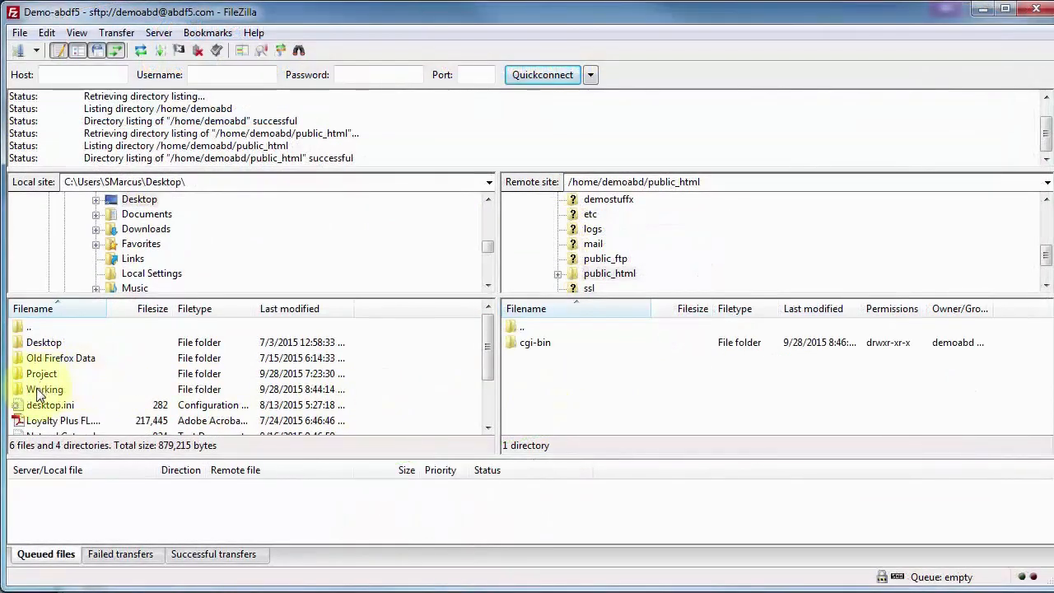
double_click(44, 391)
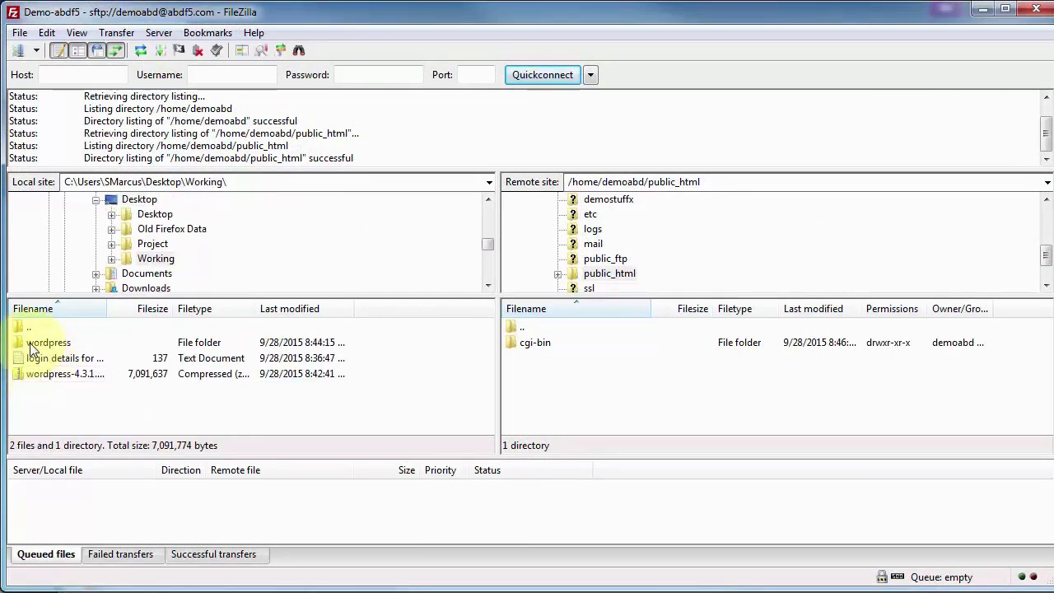
double_click(35, 342)
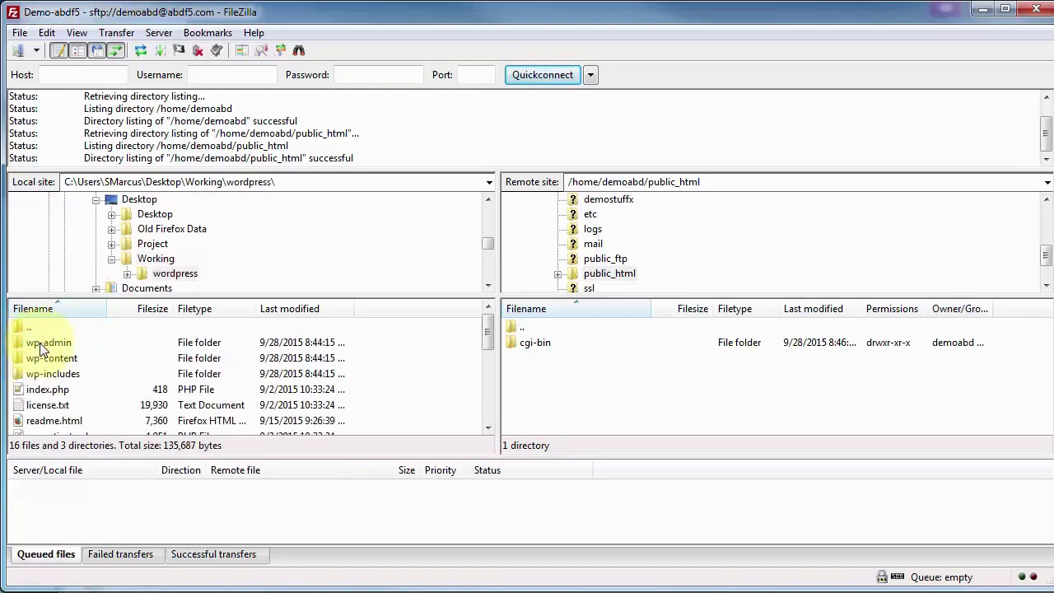
left_click(41, 344)
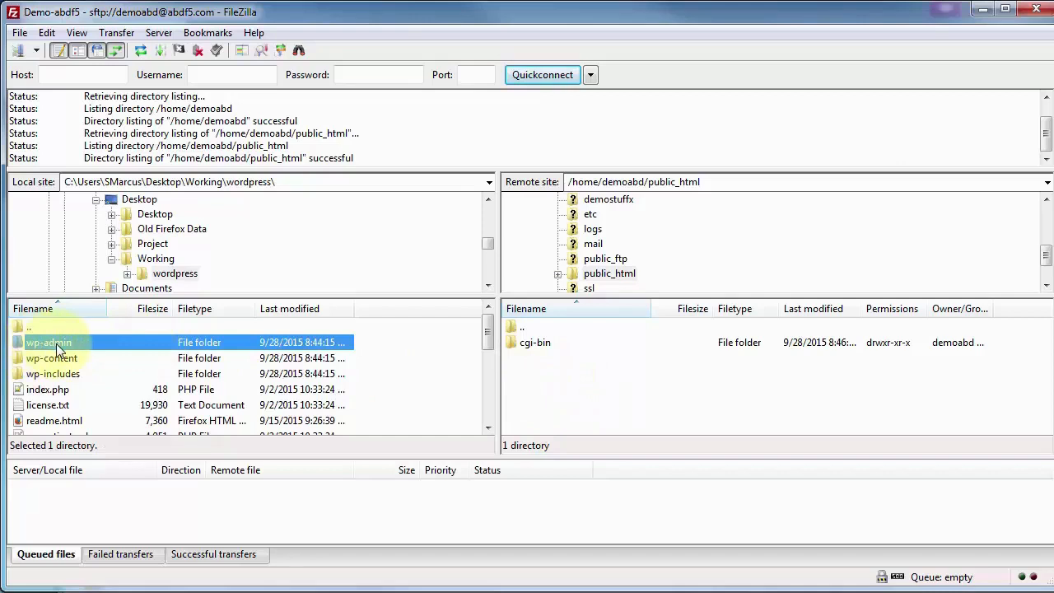
scroll(49, 412, "down", 5)
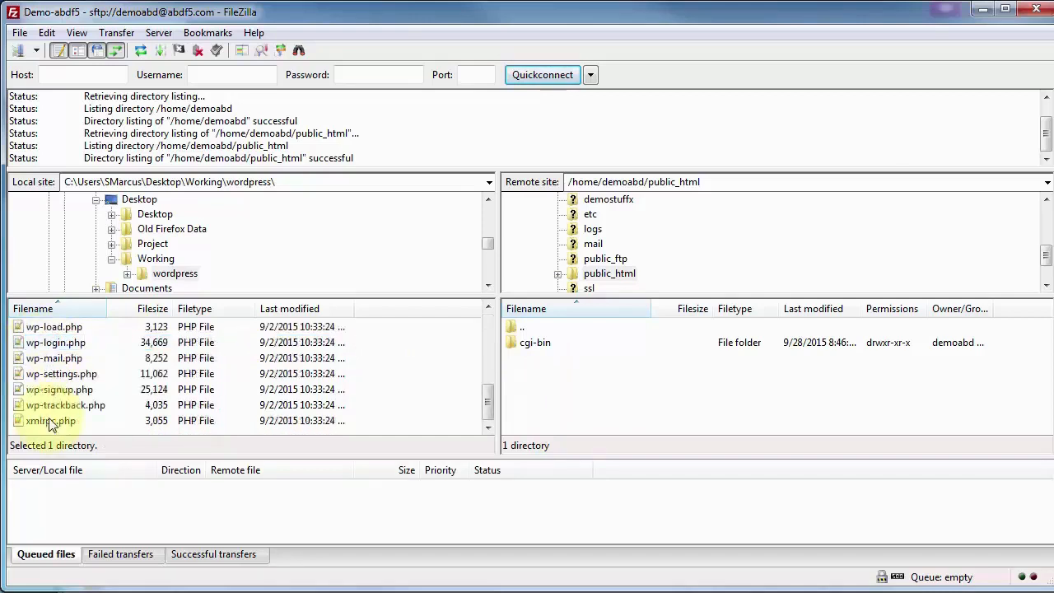
left_click(50, 422, "shift")
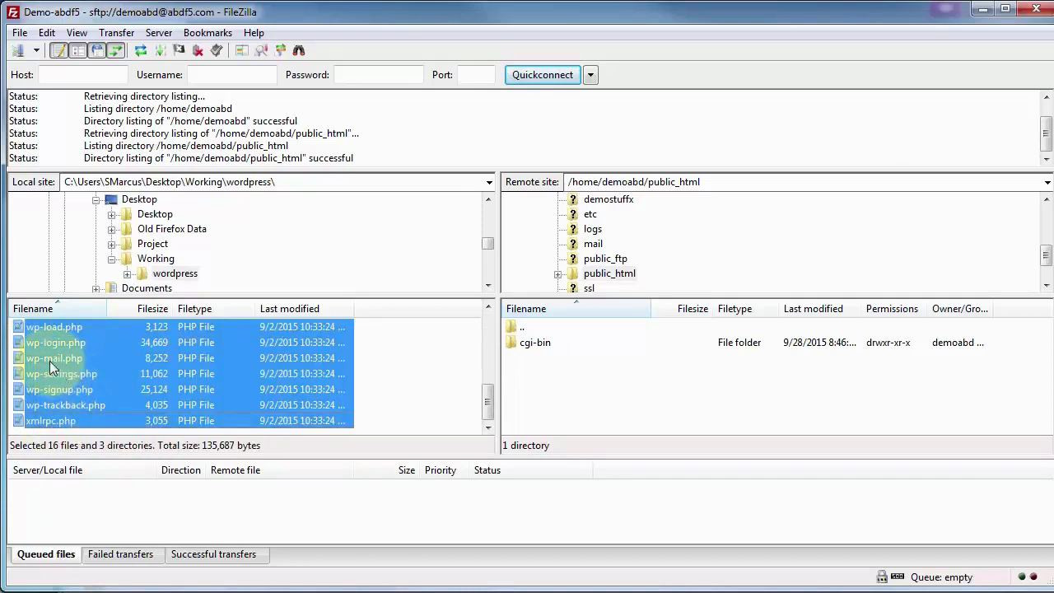
Upload the selected WordPress files into public_html, then minimize FileZilla during the transfer
left_click_drag(51, 365, 601, 382)
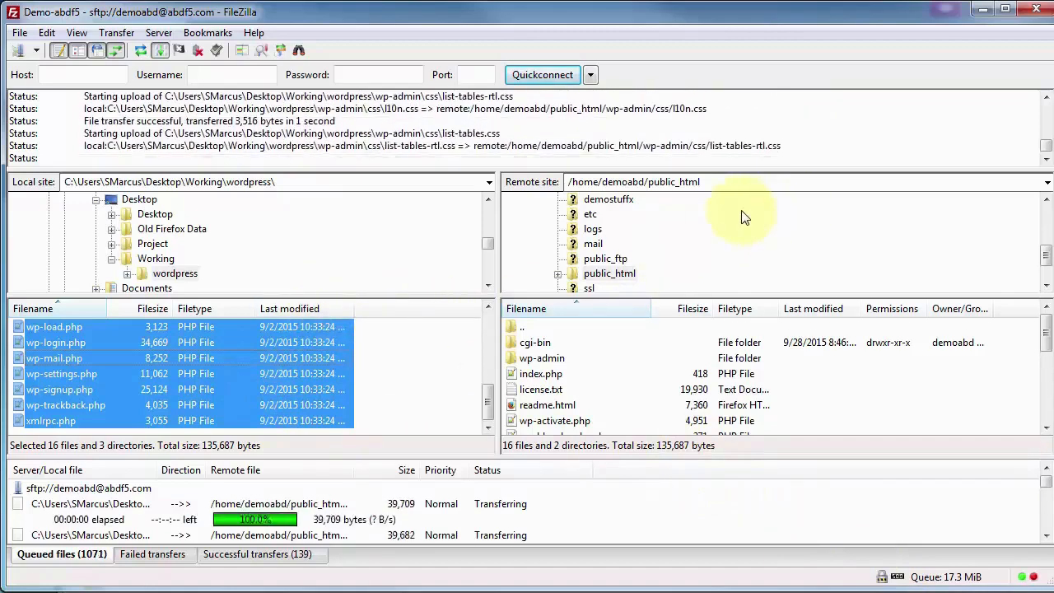
left_click(980, 9)
Go to the cPanel home page, open MySQL Databases and look over its forms
left_click(9, 365)
left_click(251, 33)
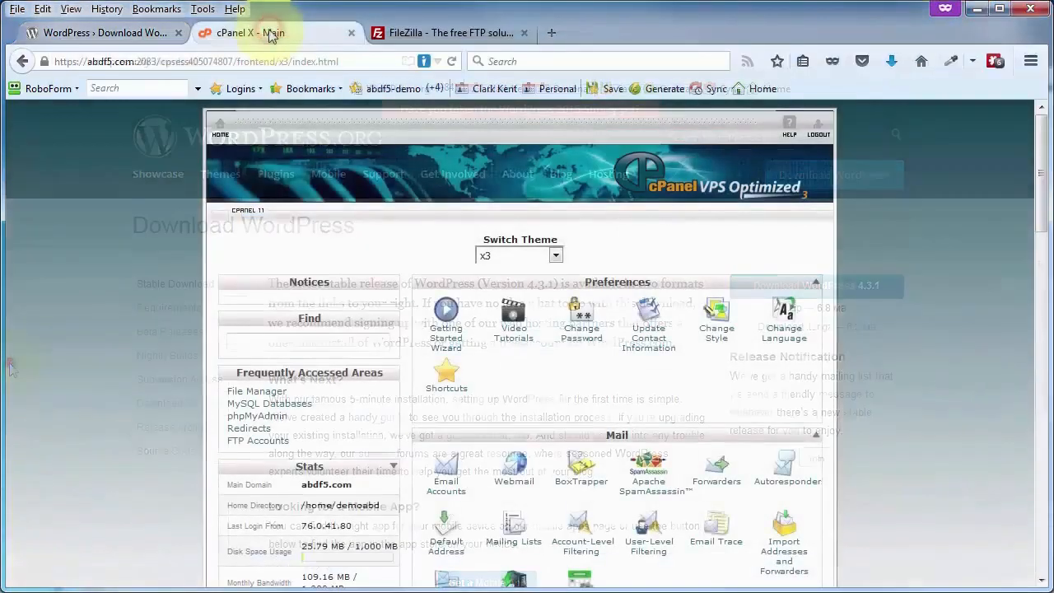
scroll(149, 328, "down", 6)
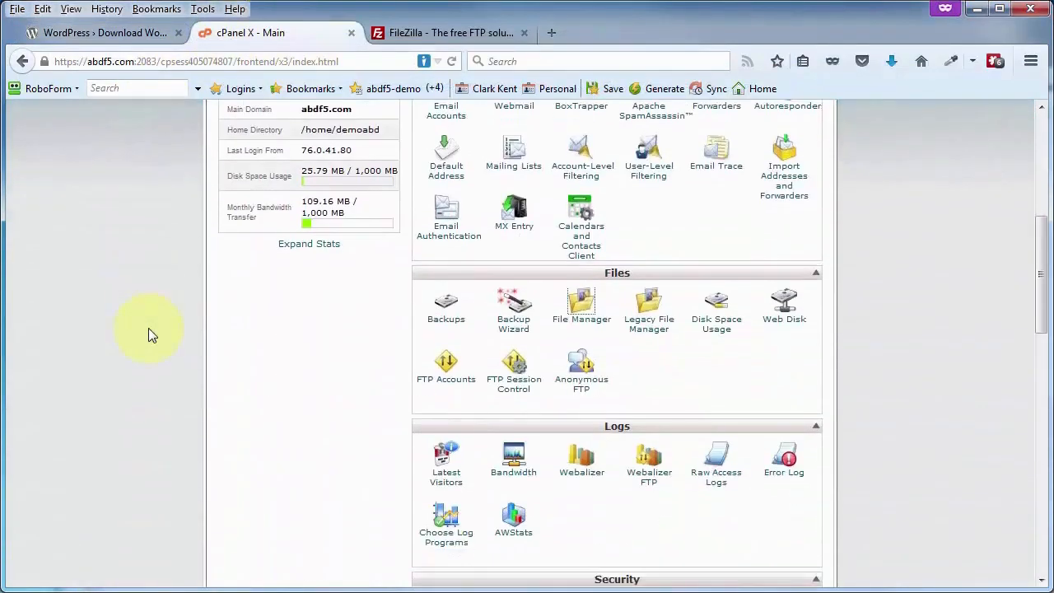
scroll(148, 328, "down", 2)
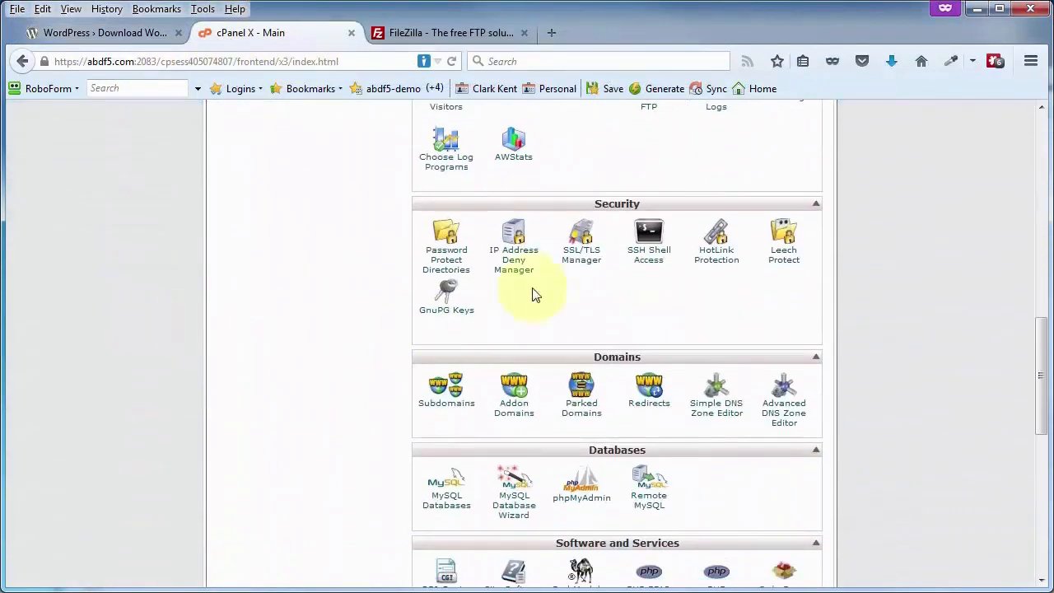
left_click(445, 509)
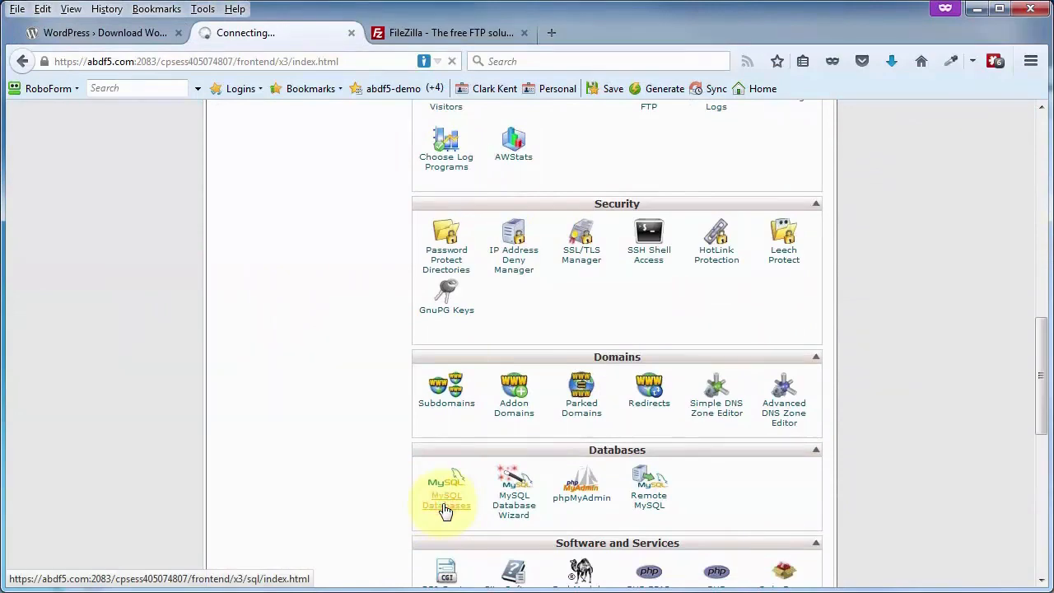
scroll(305, 402, "down", 2)
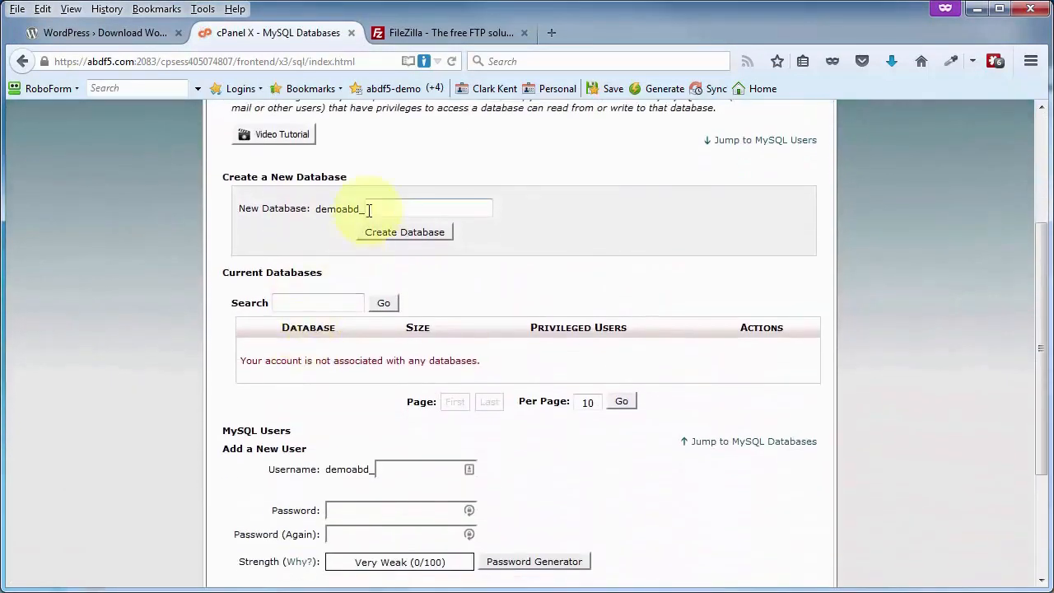
scroll(280, 338, "down", 2)
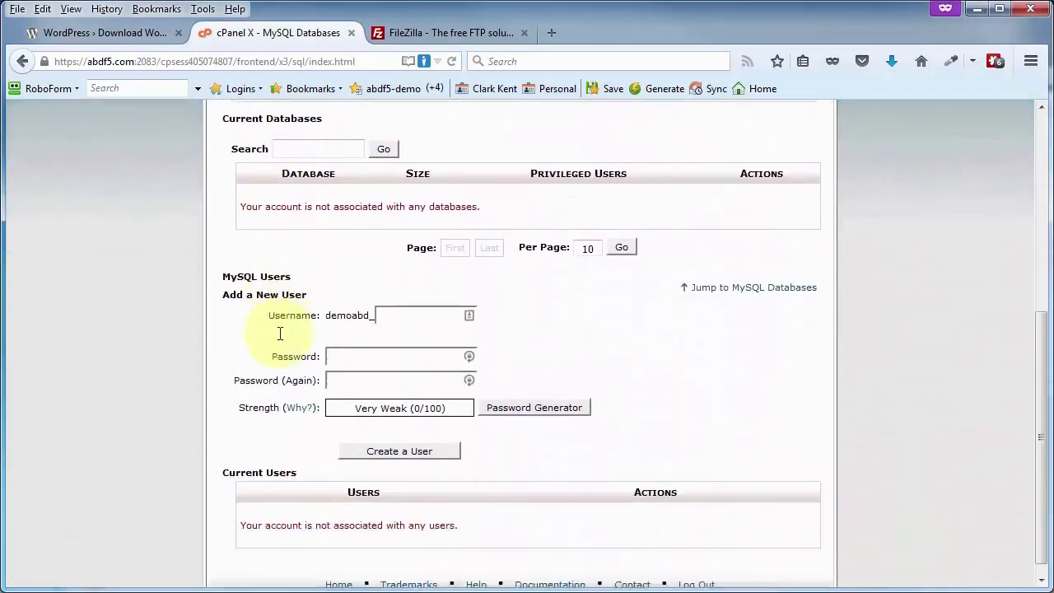
left_click(329, 343)
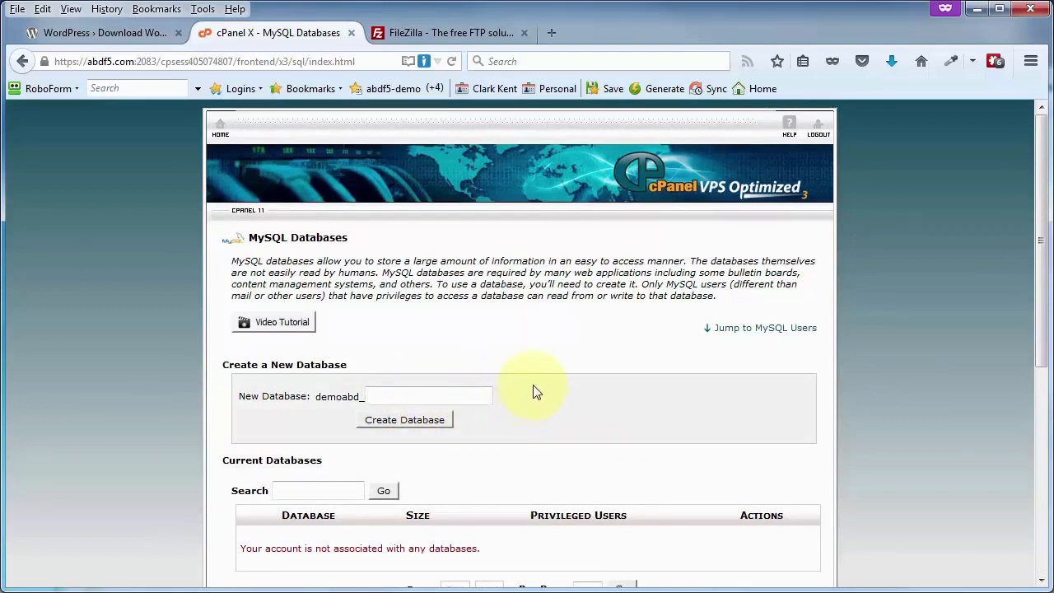
Create database demowp45 and copy the confirmed name demoabd_demowp45
type("demowp45")
left_click(384, 425)
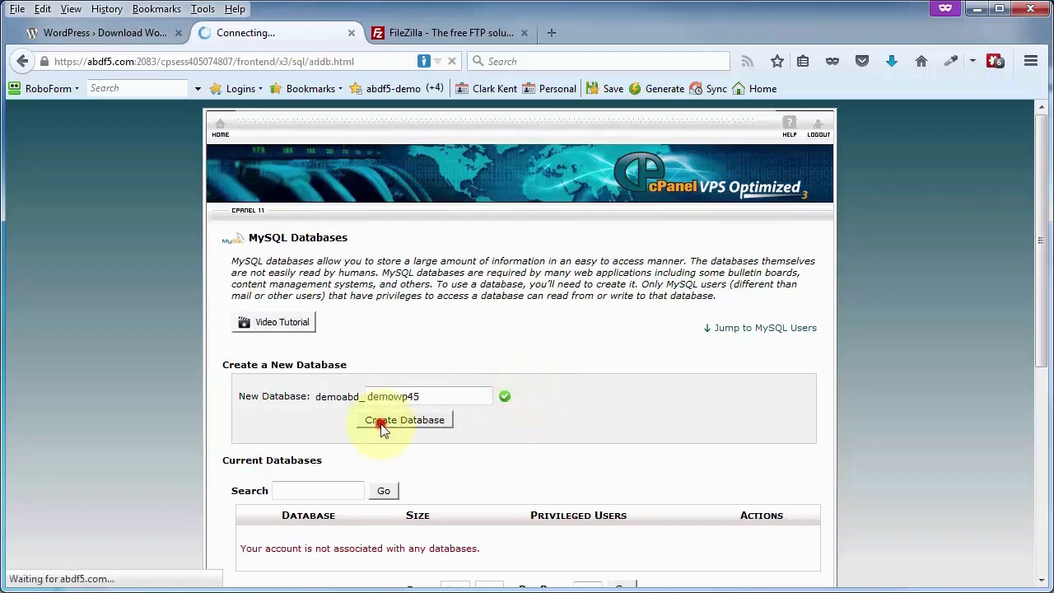
left_click_drag(341, 283, 444, 284)
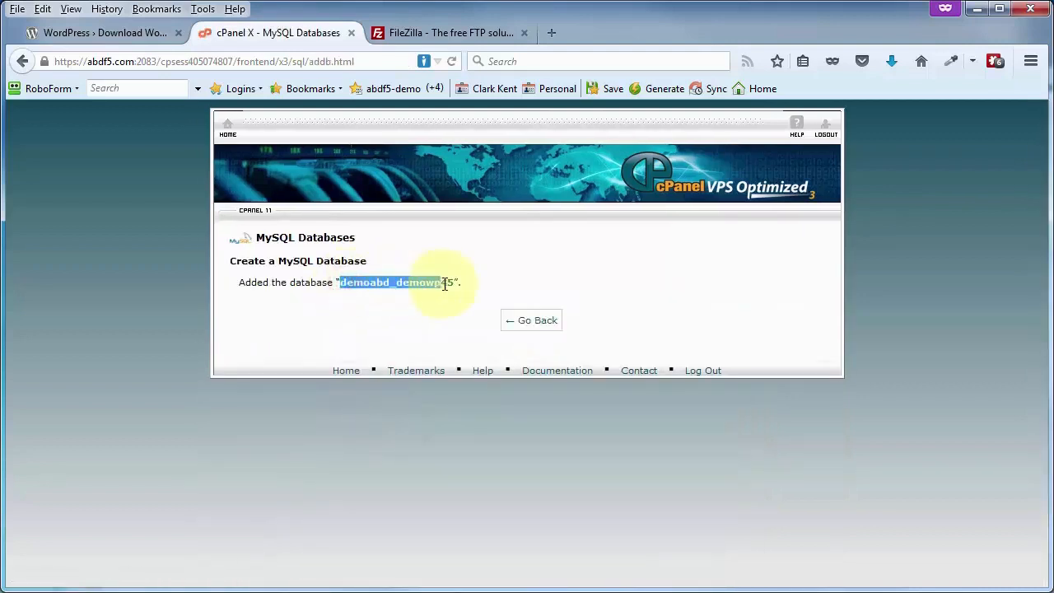
right_click(432, 285)
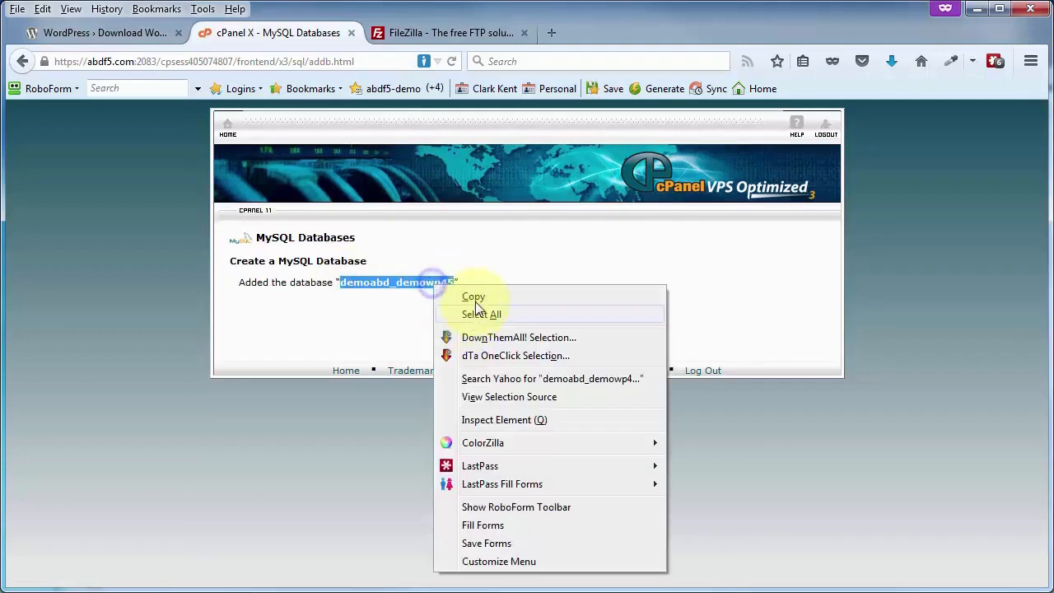
left_click(478, 298)
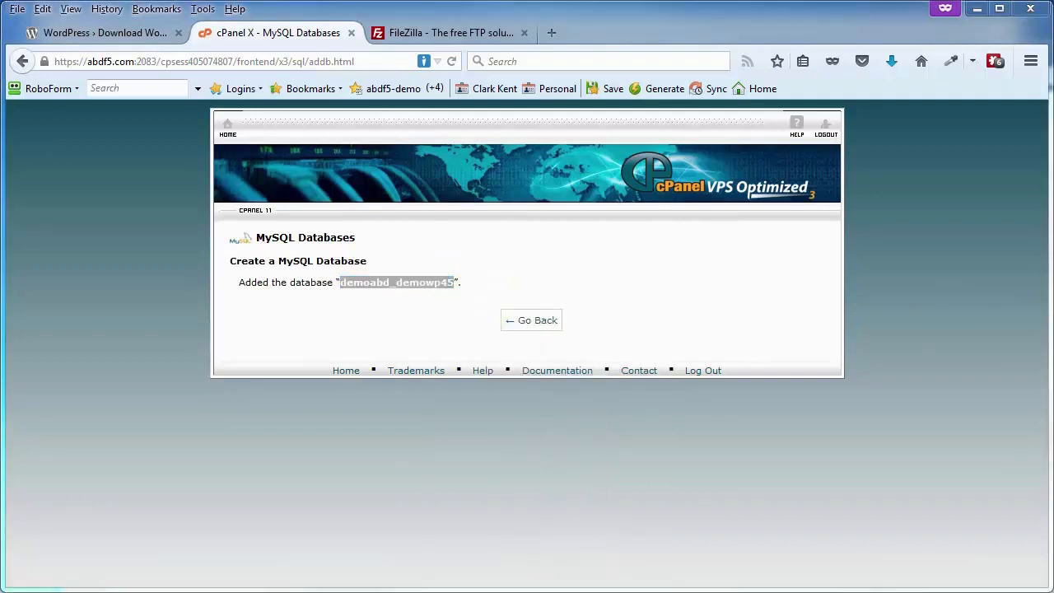
left_click_drag(1053, 78, 624, 63)
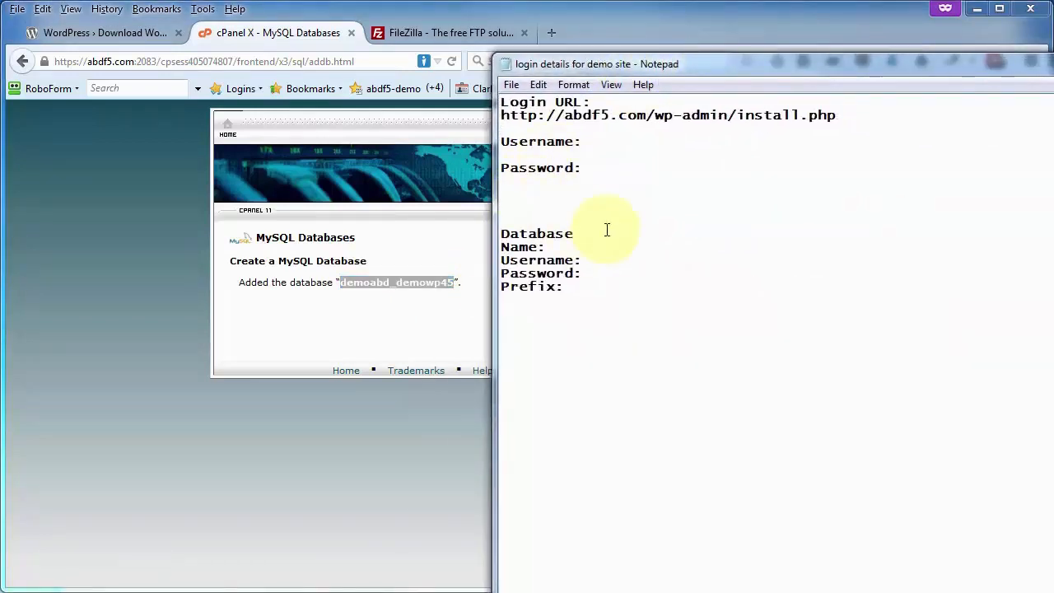
Paste demoabd_demowp45 after the Database Name label in the Notepad login notes
left_click(580, 248)
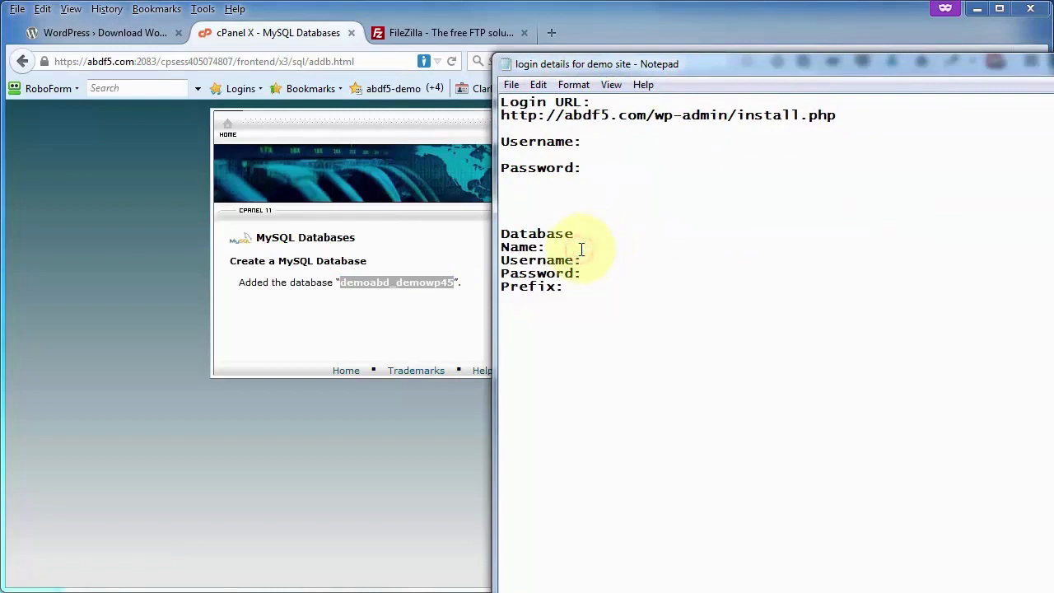
key("ctrl+v")
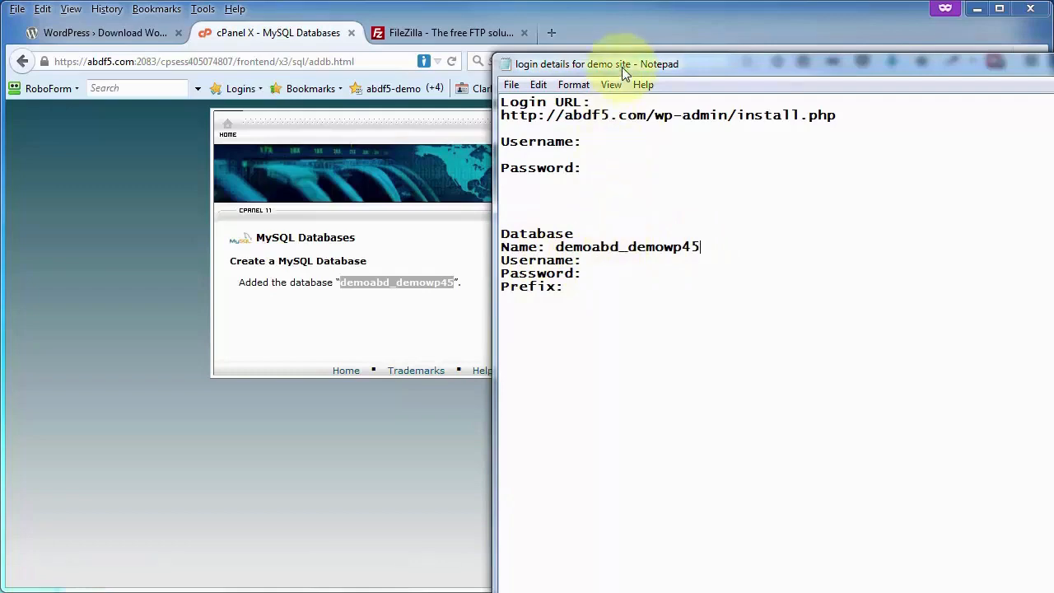
left_click_drag(622, 66, 1053, 65)
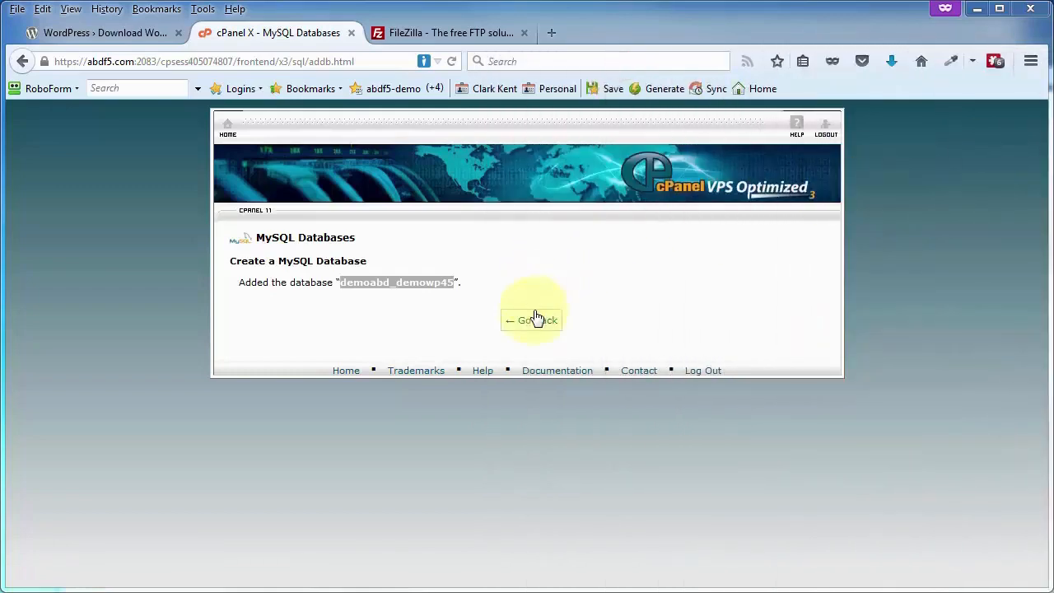
Create MySQL user demowp45 with a generated strong password, and paste that password into the notes
left_click(535, 319)
left_click(393, 355)
type("demowp45")
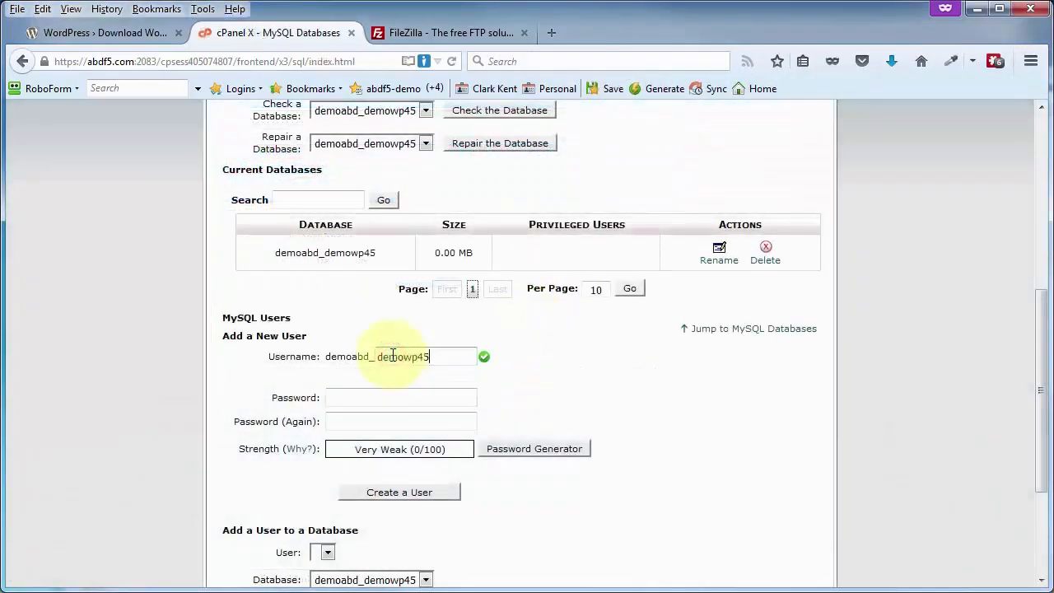
left_click(517, 454)
left_click_drag(517, 296, 377, 293)
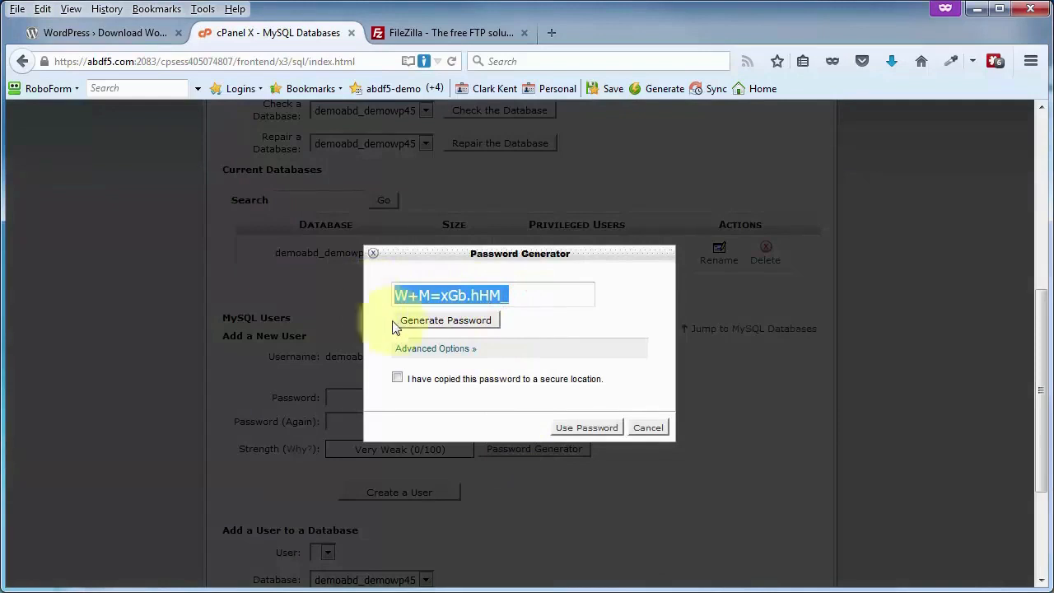
left_click(395, 379)
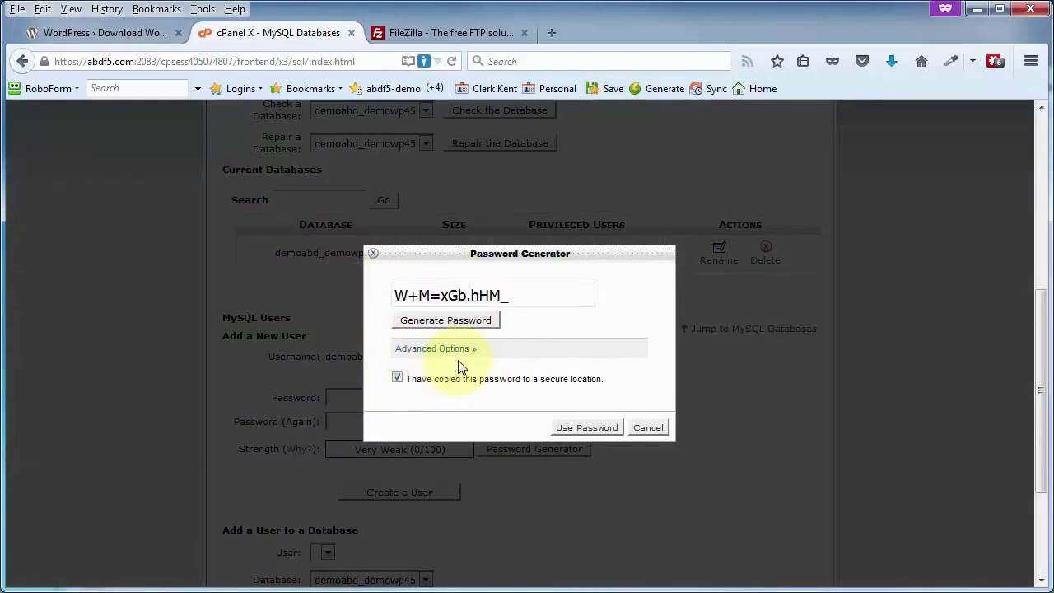
left_click(586, 428)
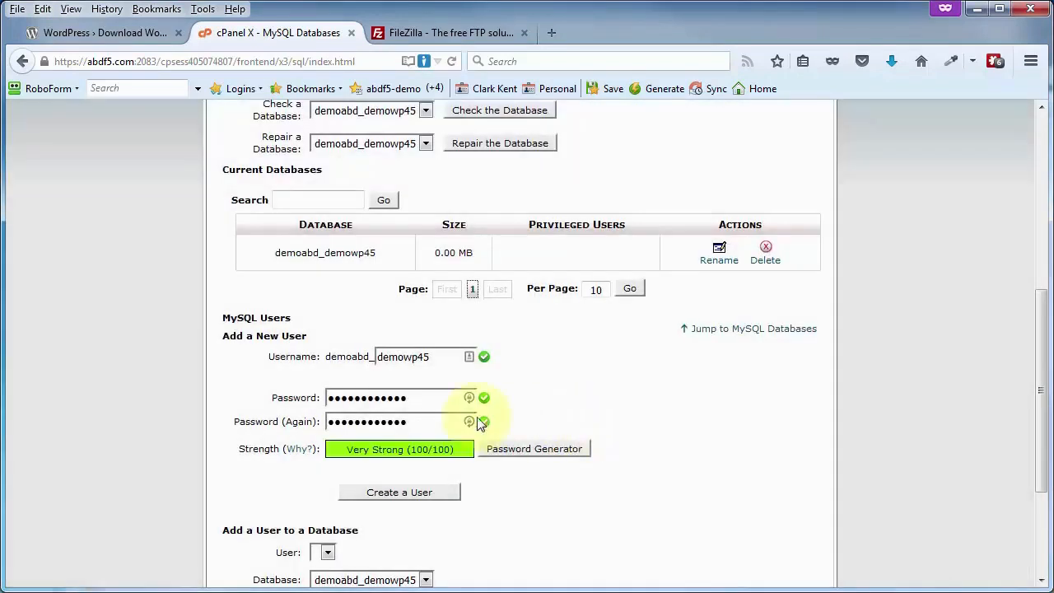
left_click(390, 498)
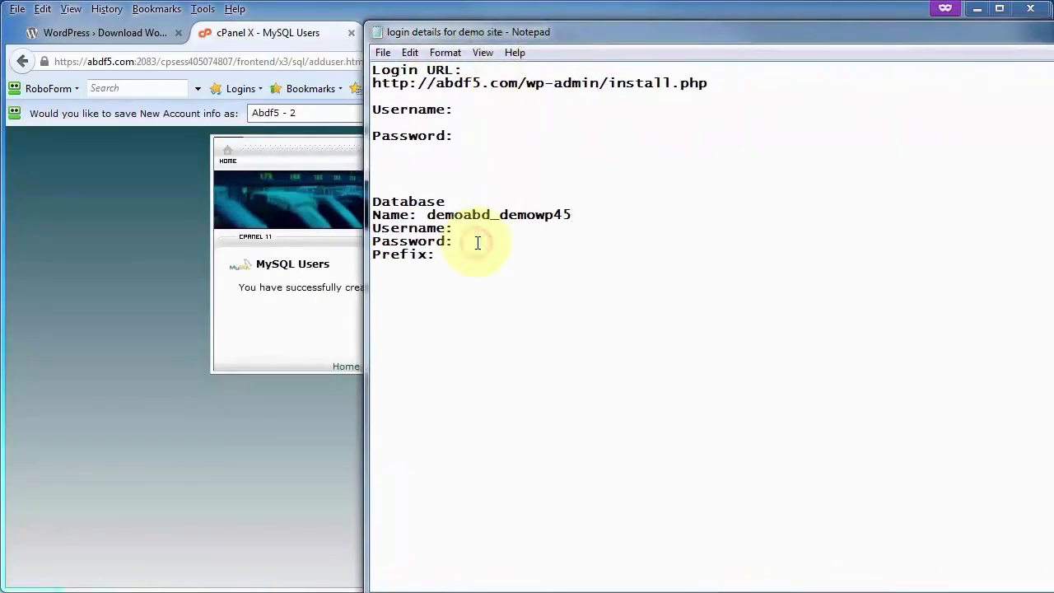
key("ctrl+v")
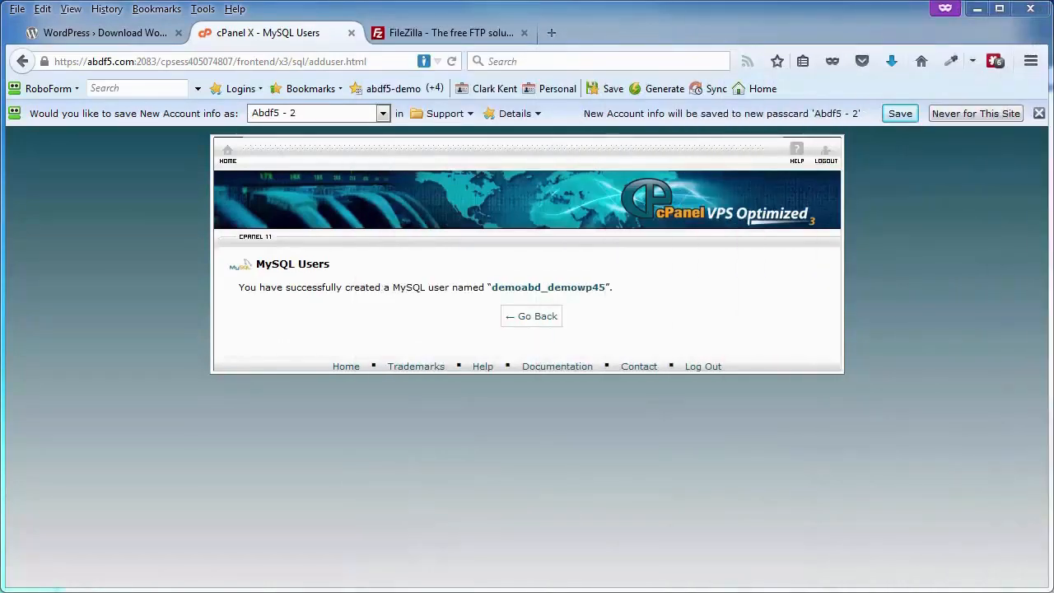
left_click(536, 319)
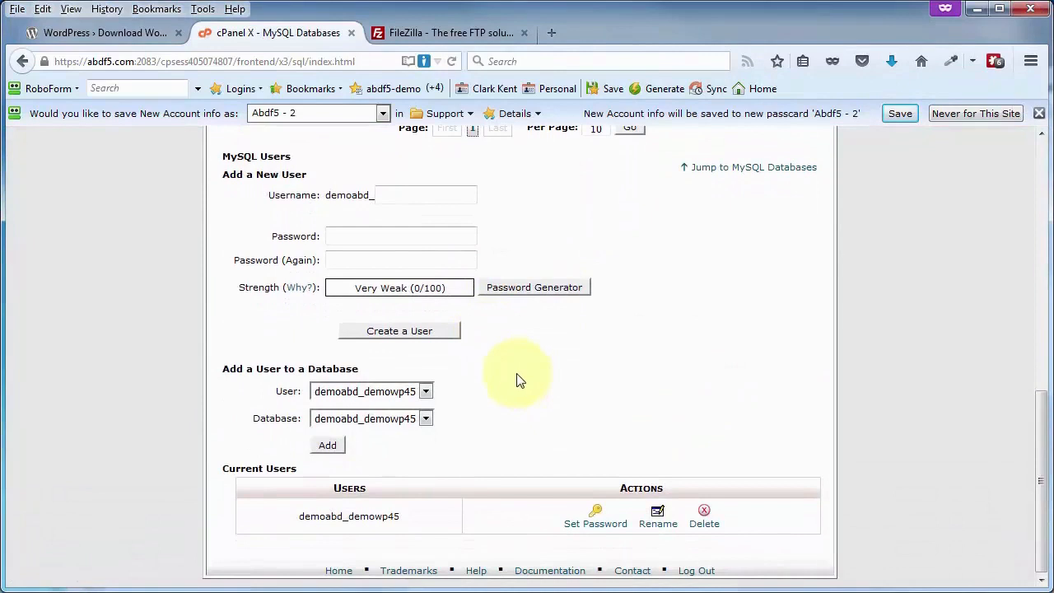
Add user demoabd_demowp45 to database demoabd_demowp45 with ALL PRIVILEGES
left_click(426, 392)
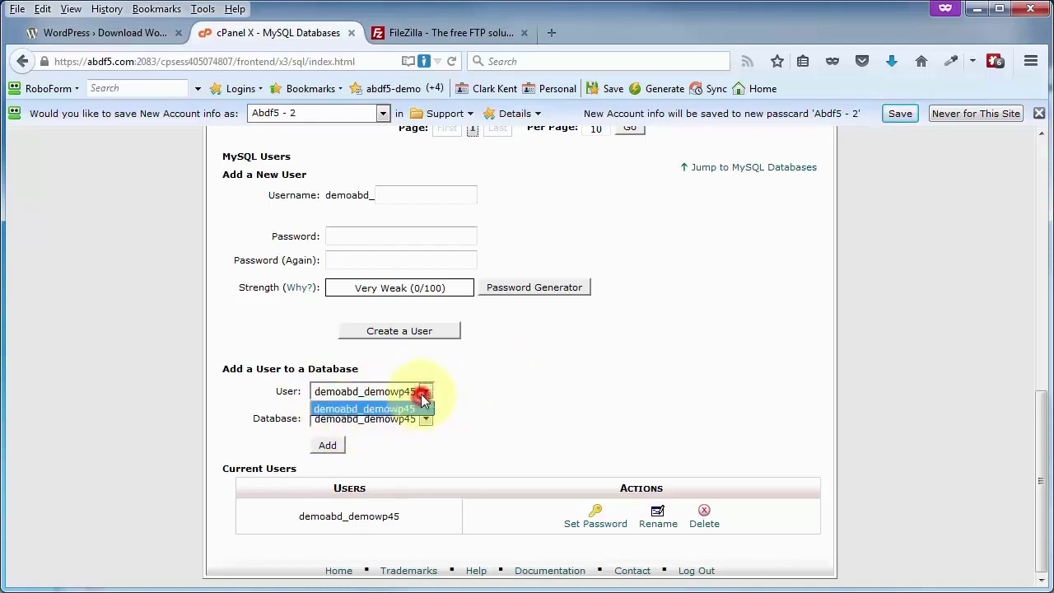
left_click(422, 407)
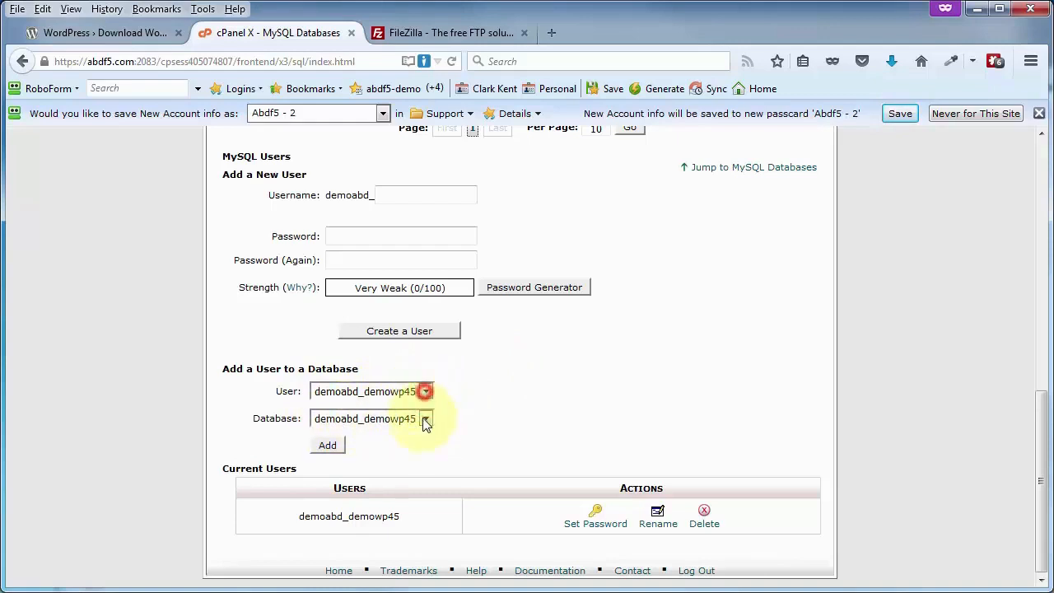
left_click(329, 446)
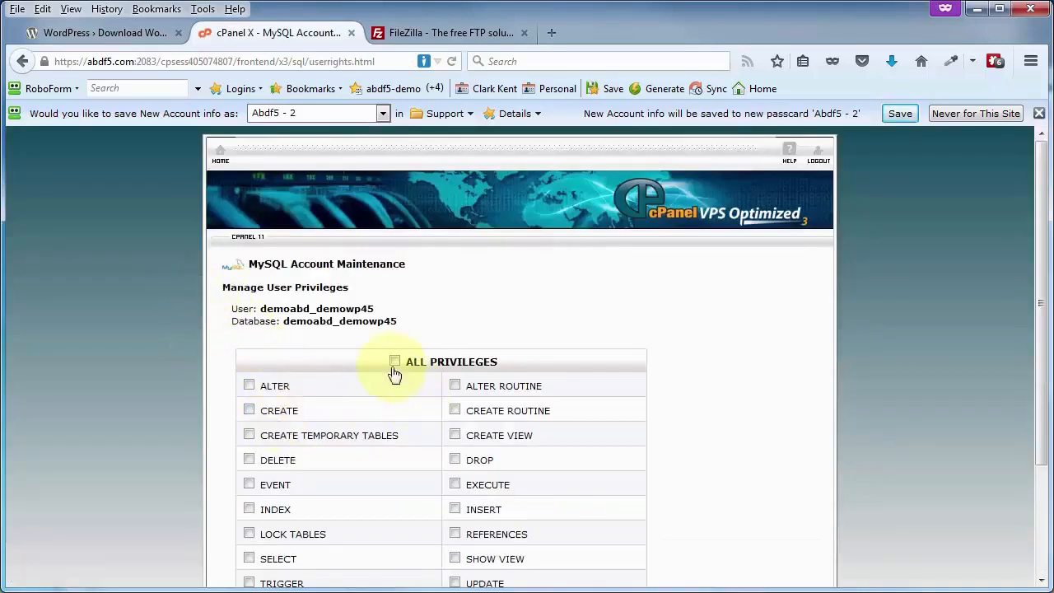
left_click(395, 362)
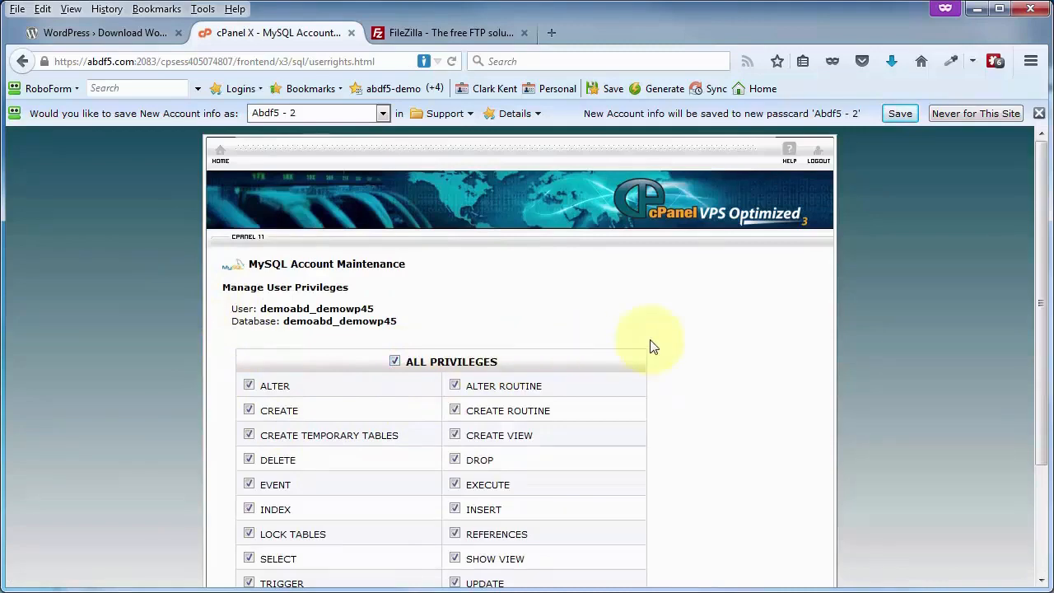
scroll(651, 347, "down", 3)
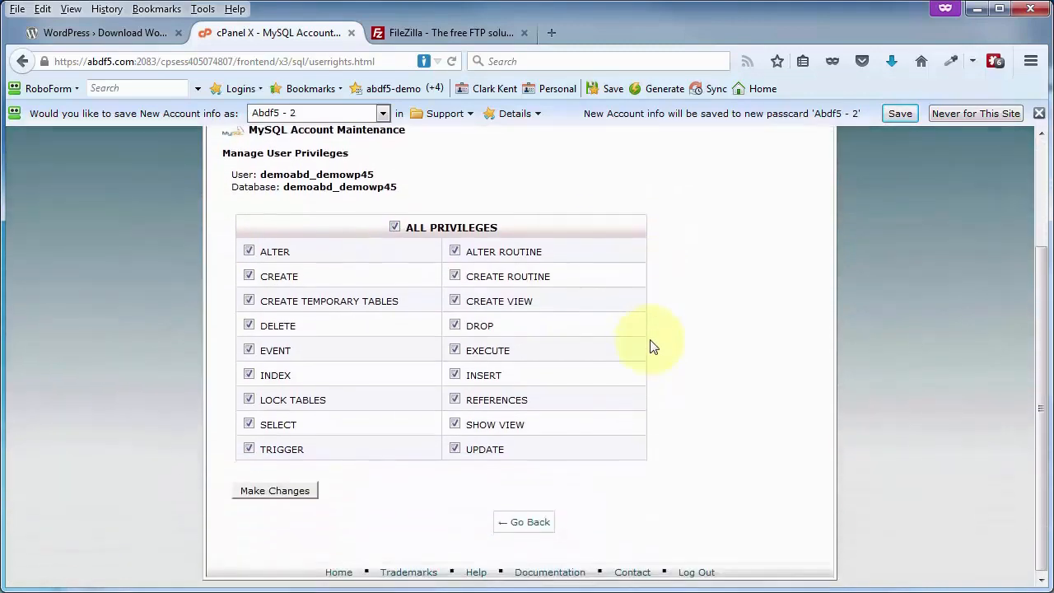
left_click(277, 490)
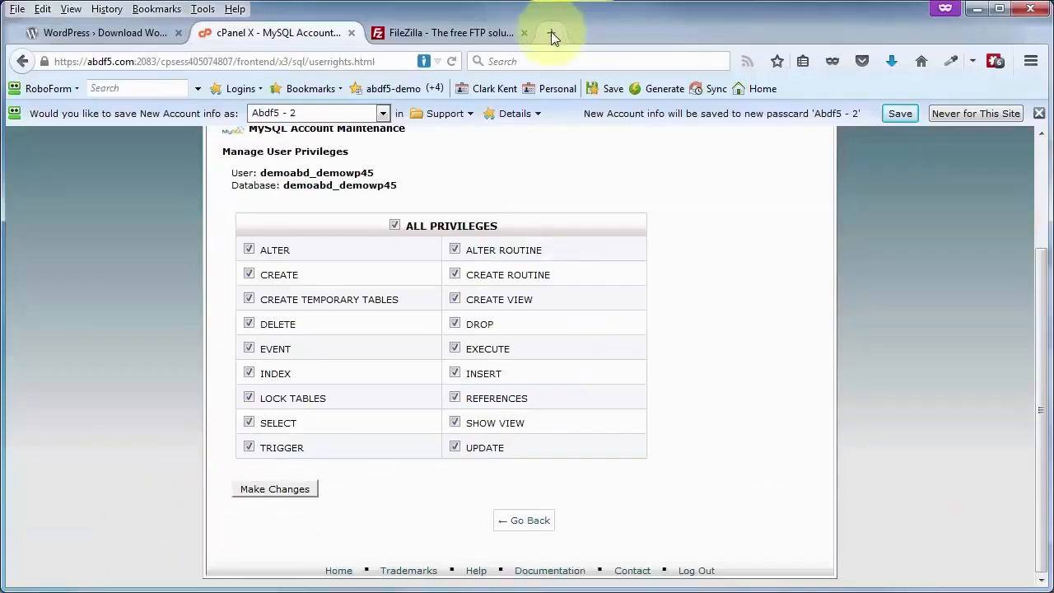
Copy the install.php URL from the notes and load it in a new private tab
left_click(549, 33)
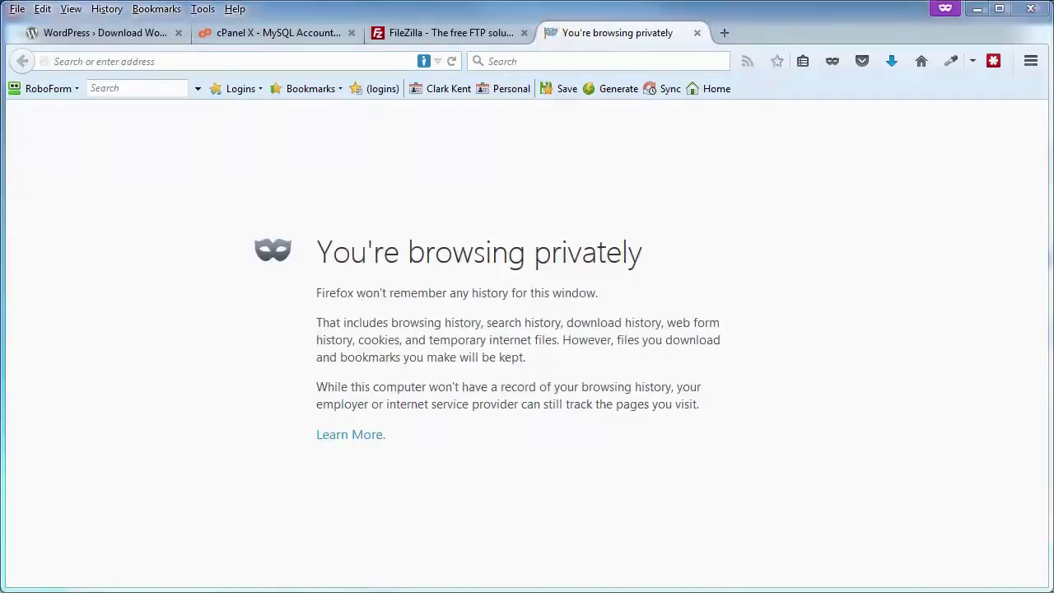
left_click_drag(1050, 27, 371, 28)
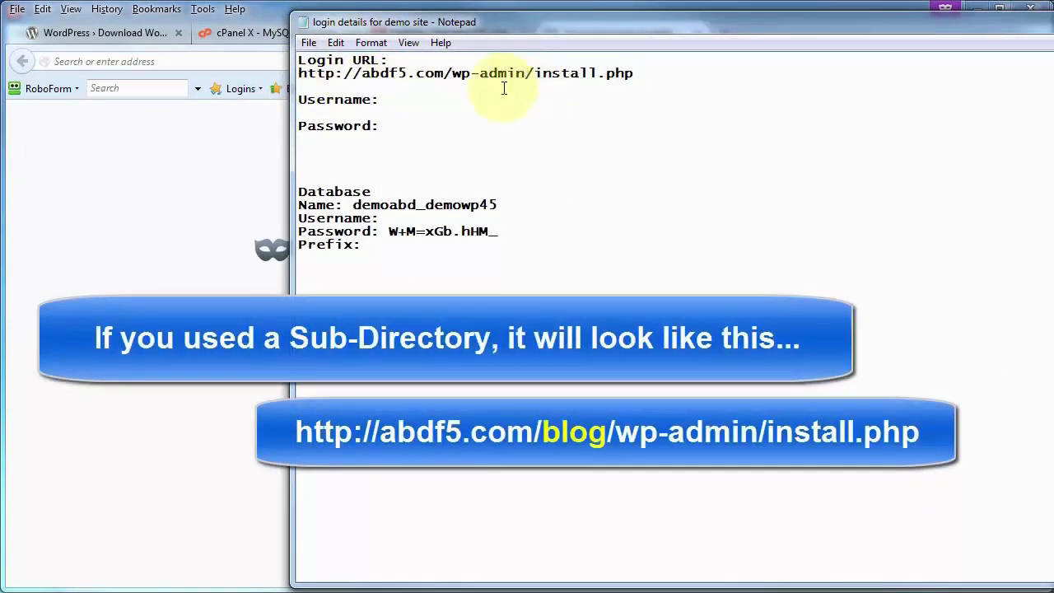
left_click_drag(635, 74, 303, 73)
right_click(305, 73)
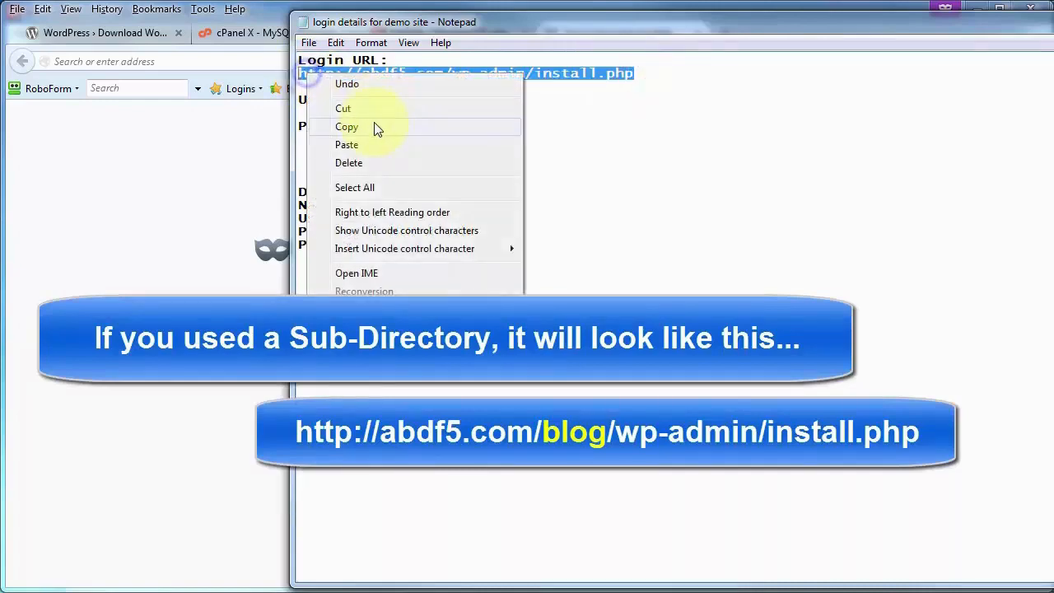
left_click(375, 128)
left_click_drag(507, 18, 1053, 19)
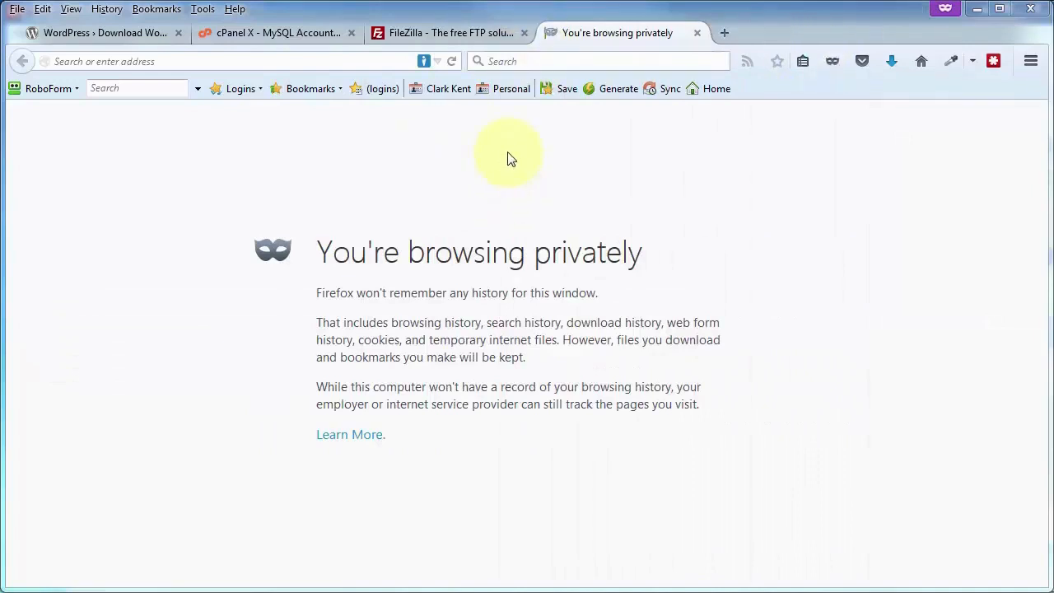
left_click(321, 62)
key("ctrl+v")
key("Return")
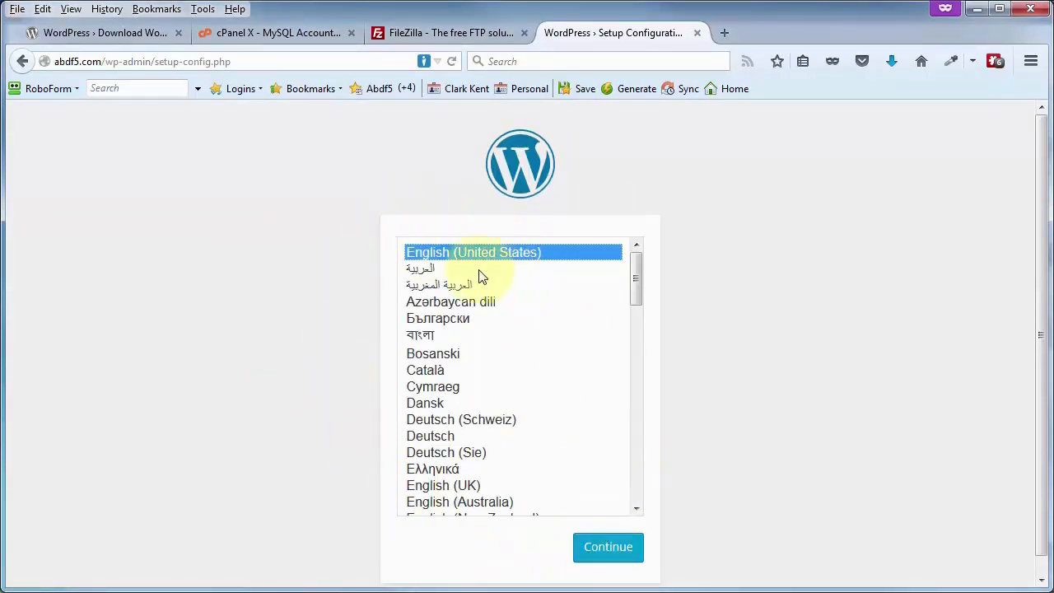
Continue setup in English (United States) and start the database connection step
left_click(613, 551)
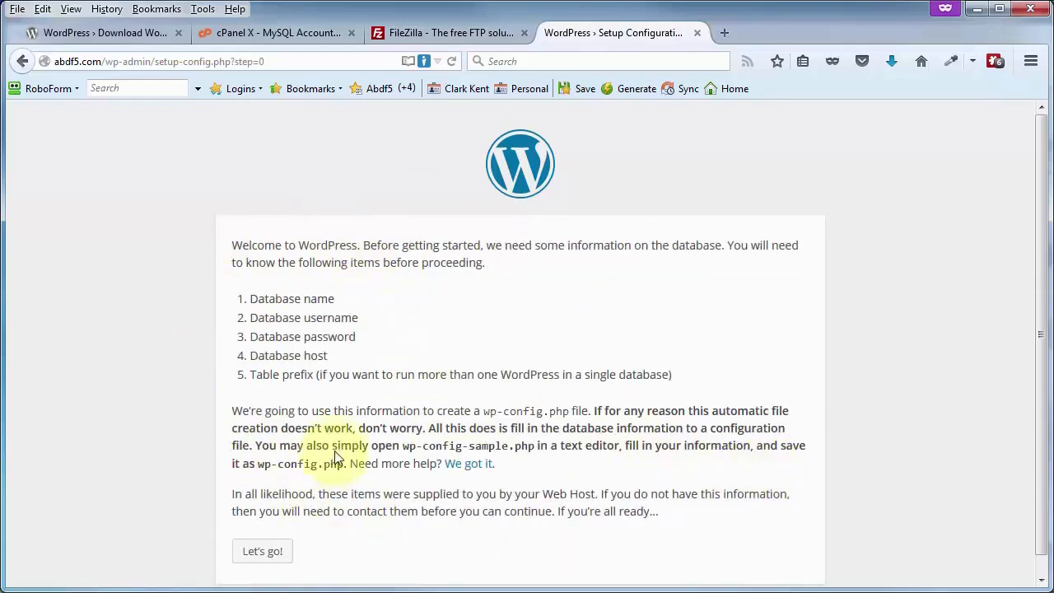
key("alt+Tab")
left_click_drag(722, 24, 703, 17)
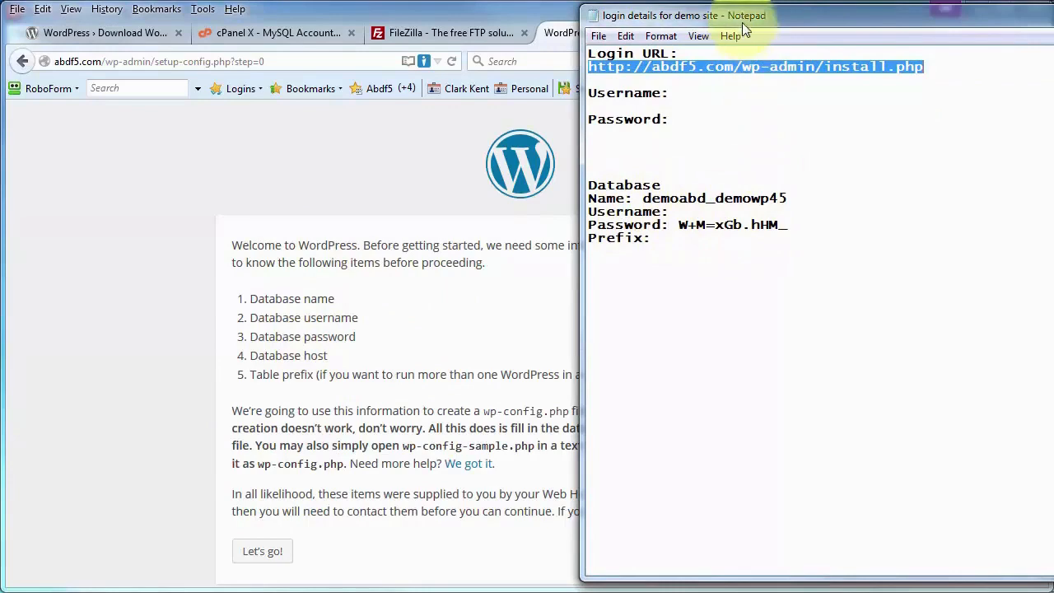
key("alt+Tab")
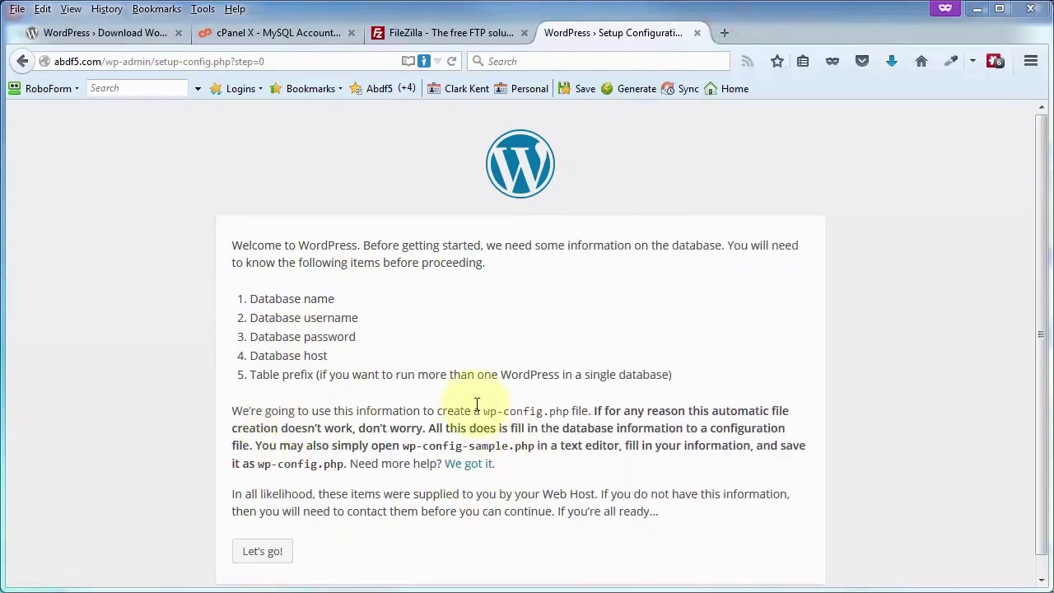
left_click(263, 553)
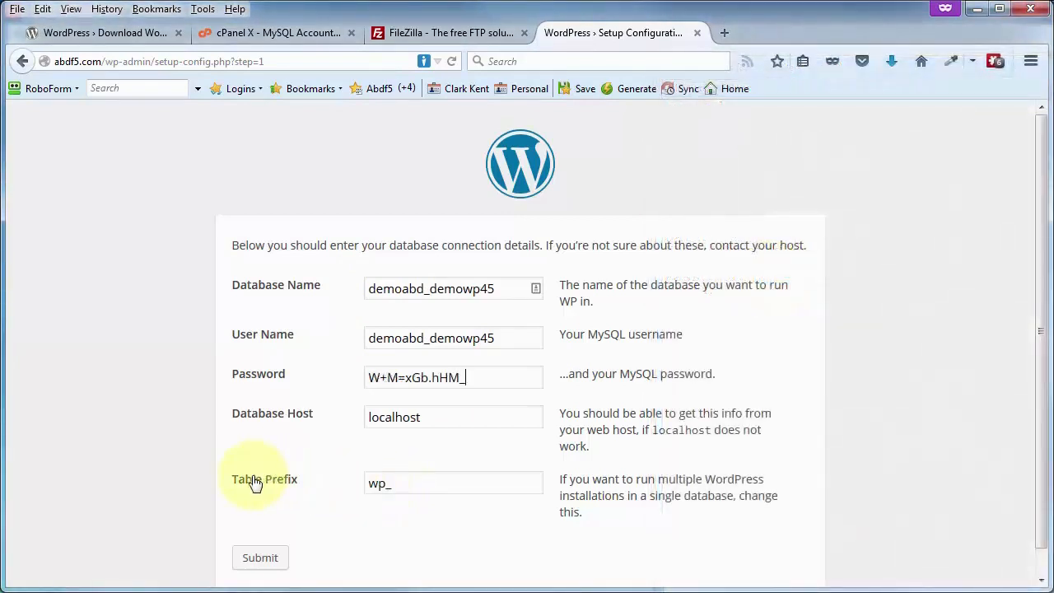
Replace the default wp_ table prefix with wdpr_ and submit the database details
double_click(367, 484)
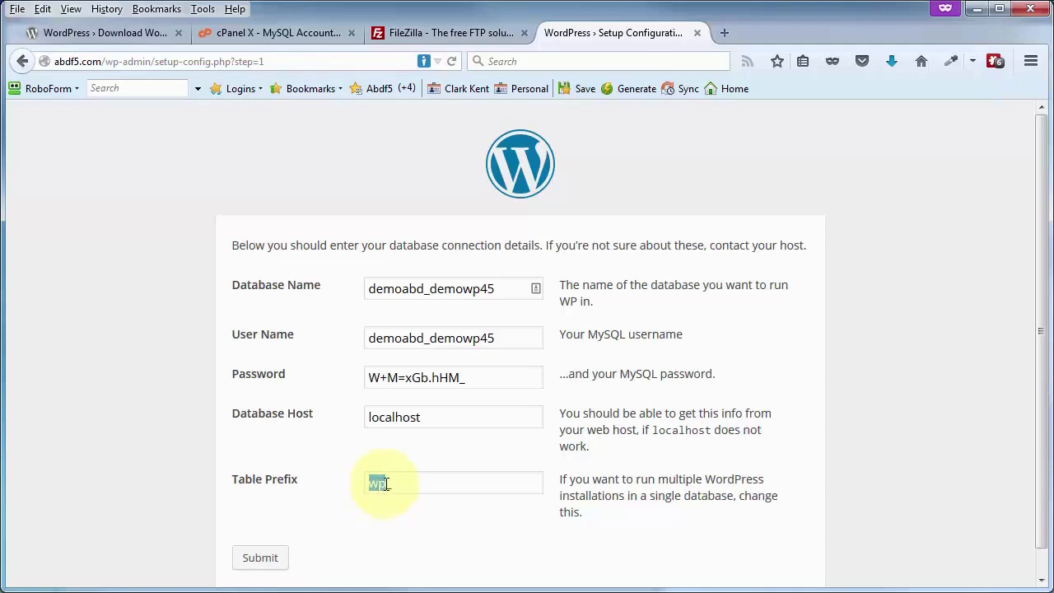
type("wdpr_")
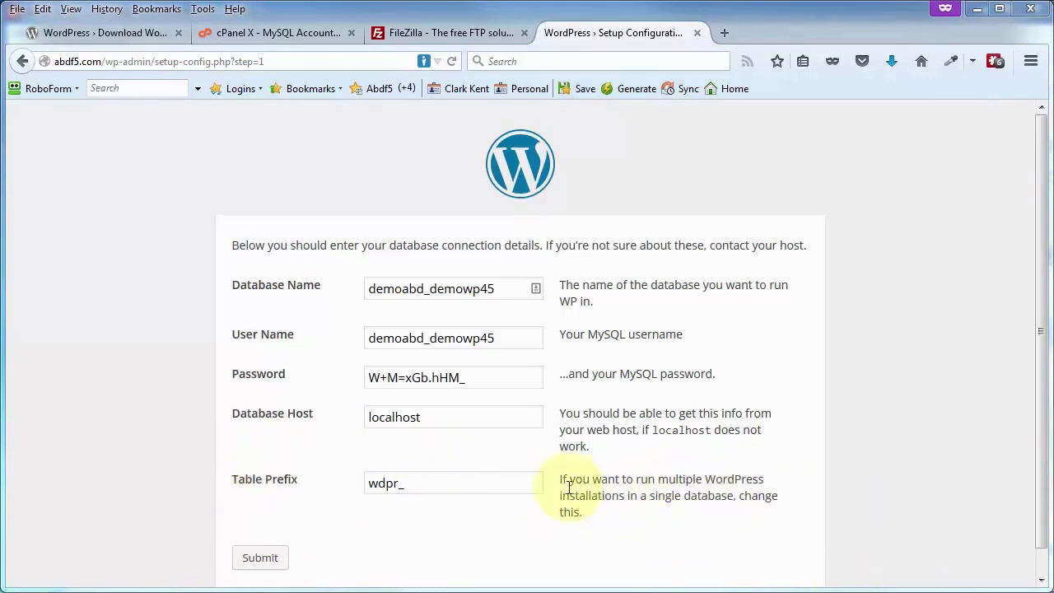
left_click(261, 560)
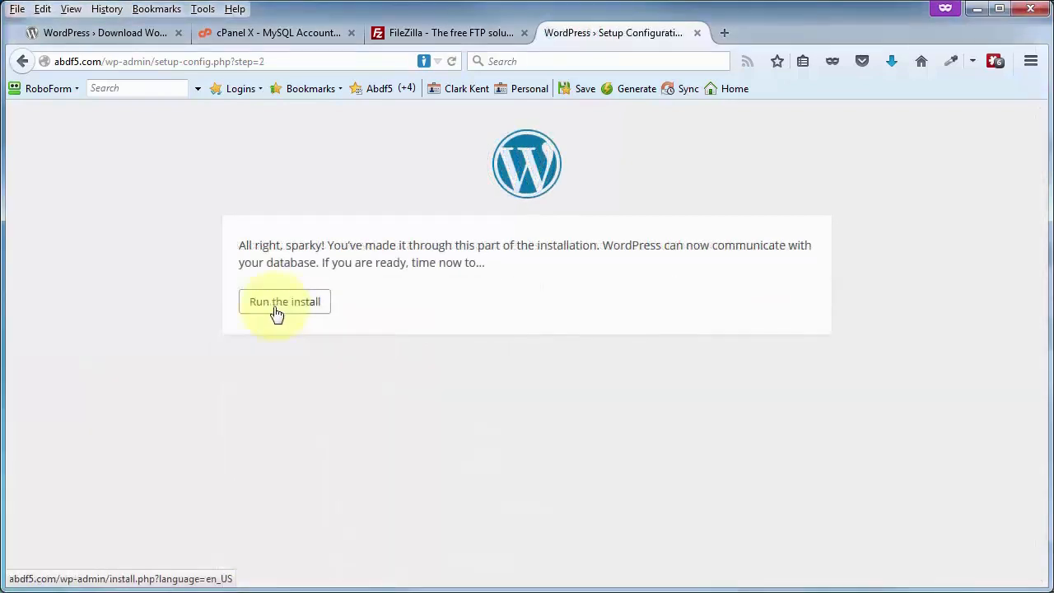
Run the install, enter the My Demo Site details from the notes, and install WordPress
left_click(263, 319)
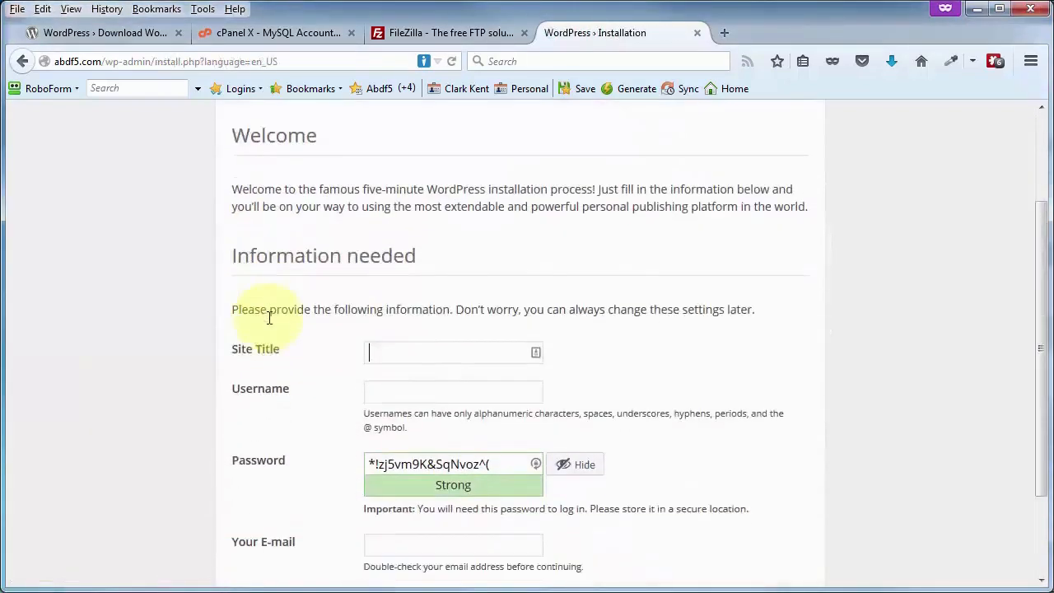
scroll(266, 321, "down", 2)
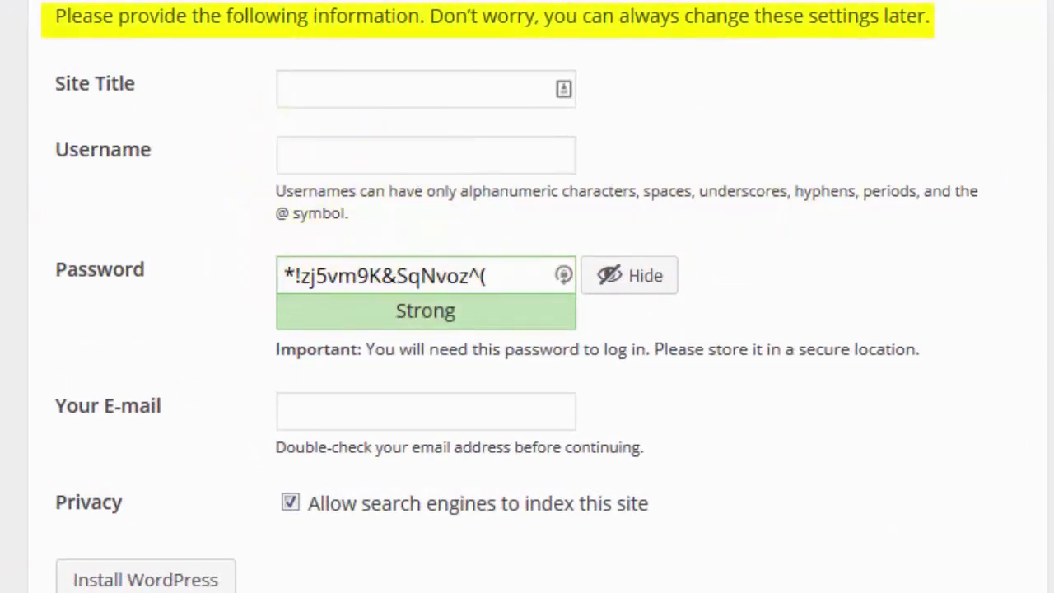
key("alt+Tab")
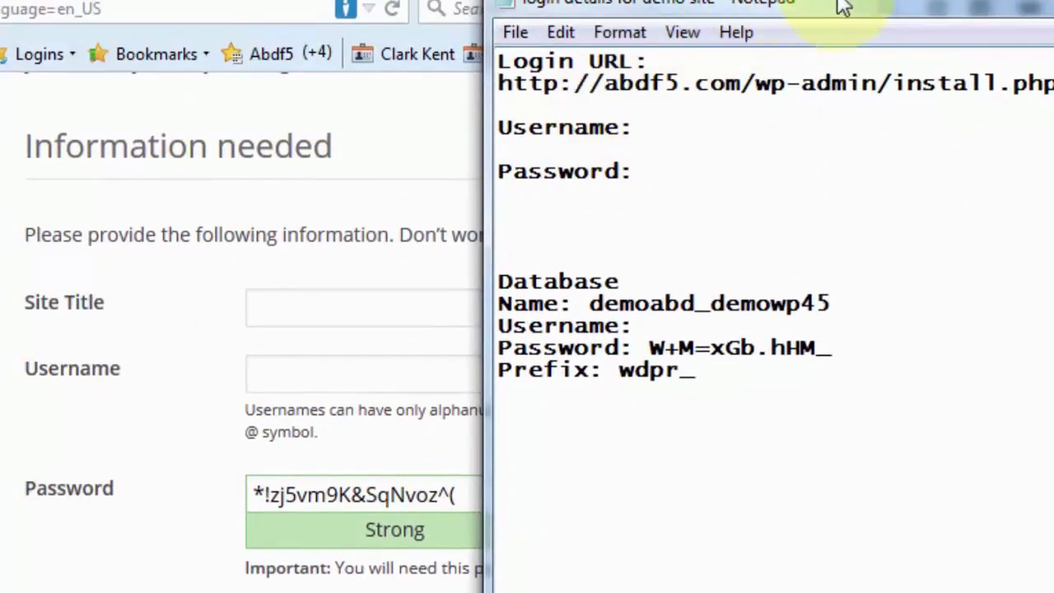
left_click(937, 7)
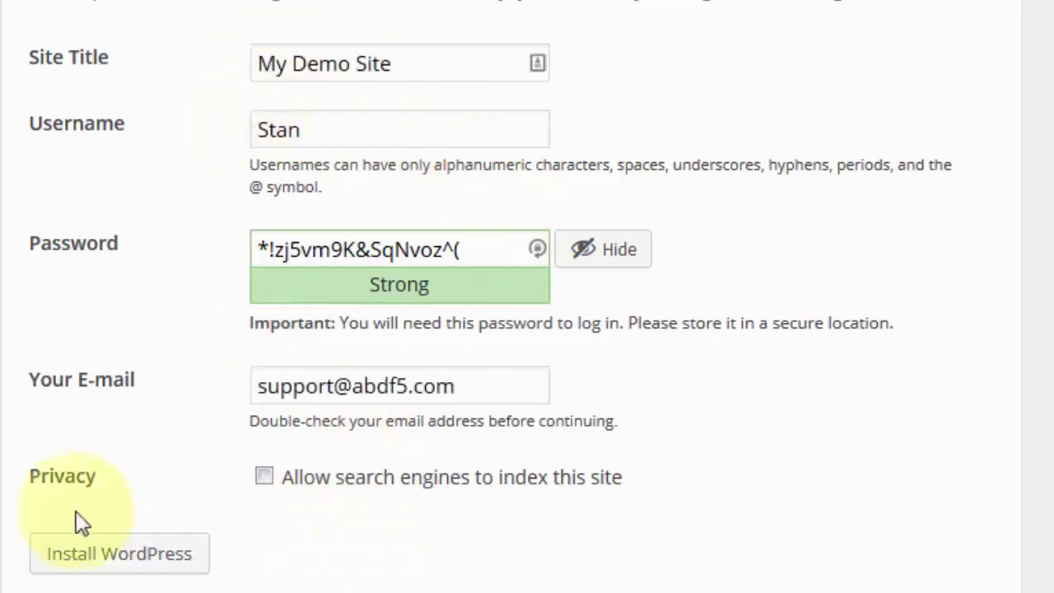
left_click(113, 569)
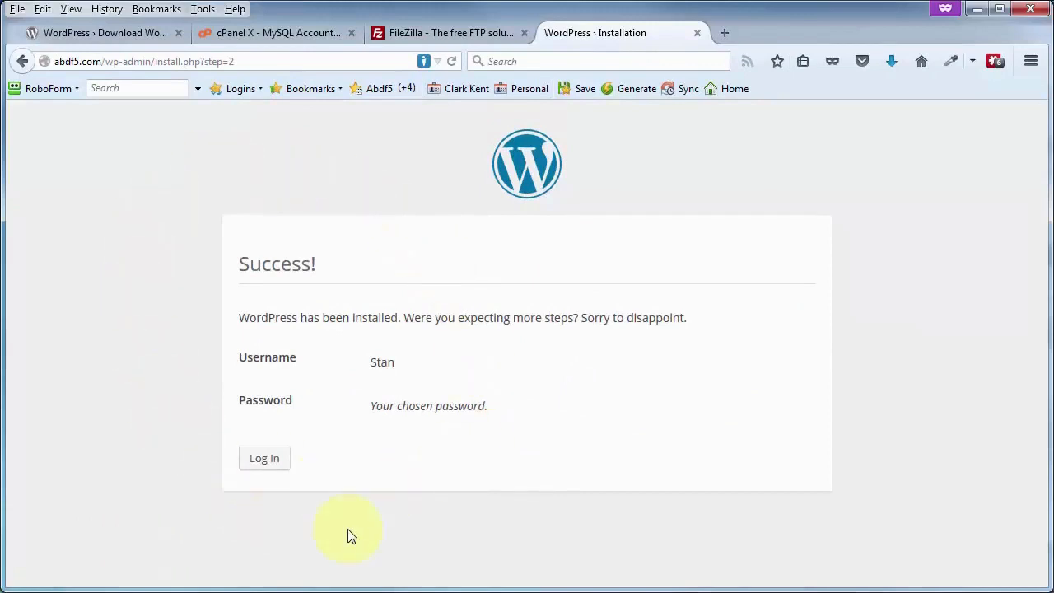
Copy the saved admin password from the notes and log in to the WordPress admin
left_click(258, 461)
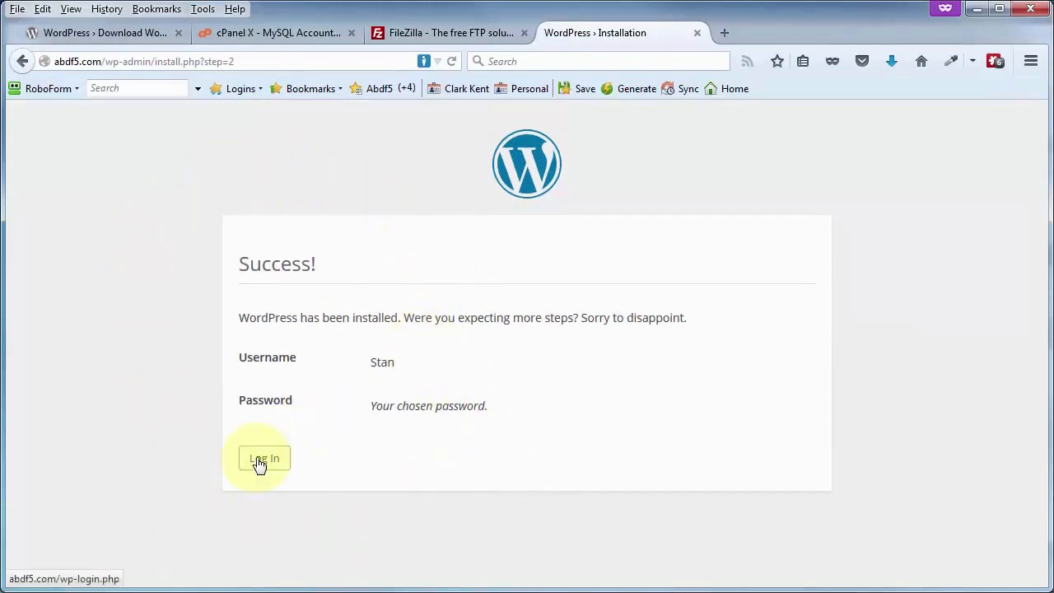
left_click_drag(1053, 35, 691, 33)
left_click_drag(671, 134, 847, 138)
right_click(800, 135)
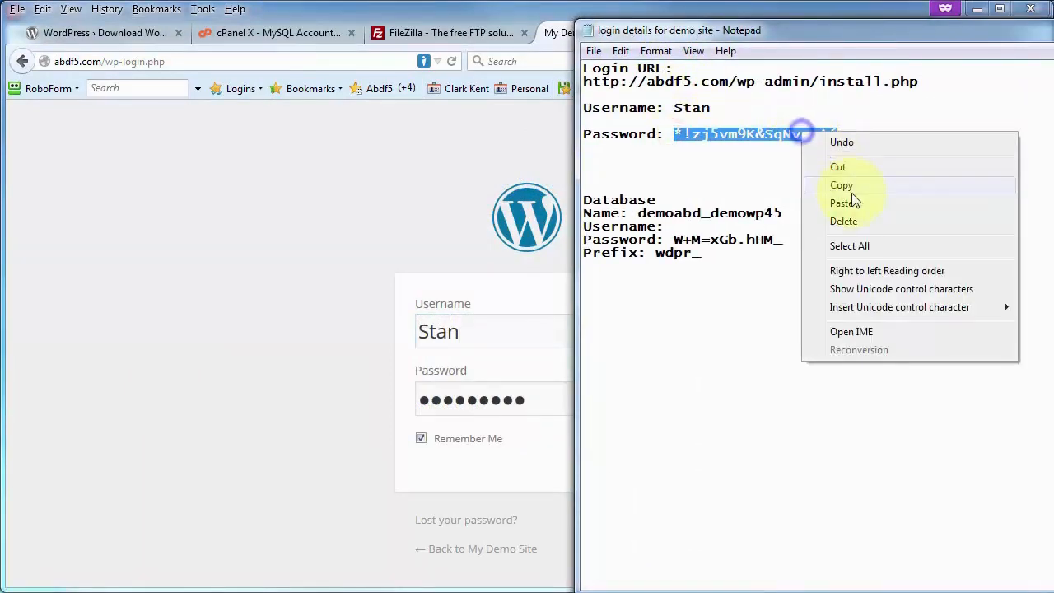
left_click(852, 183)
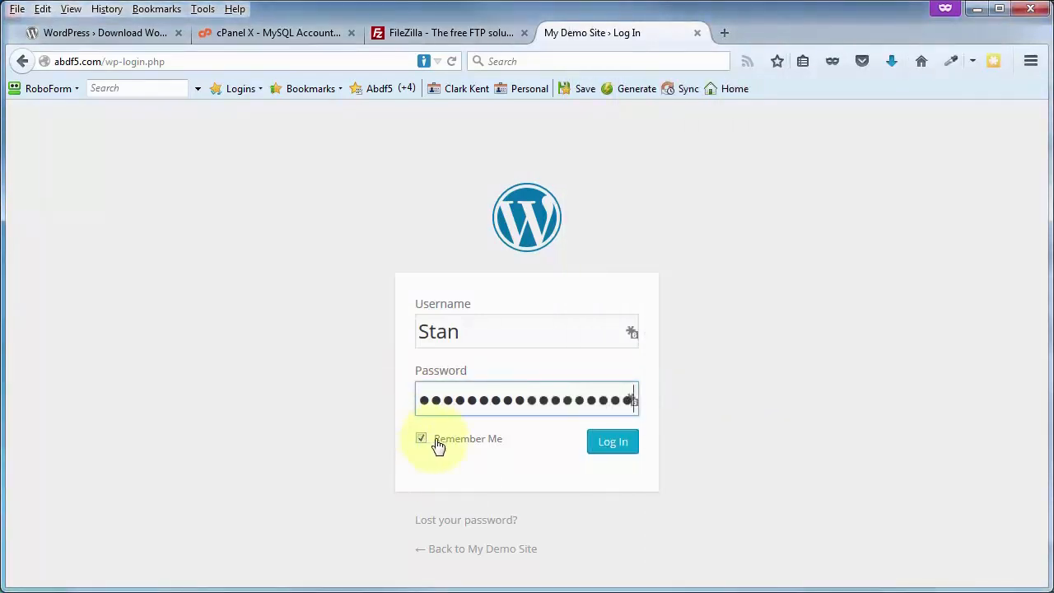
left_click(607, 448)
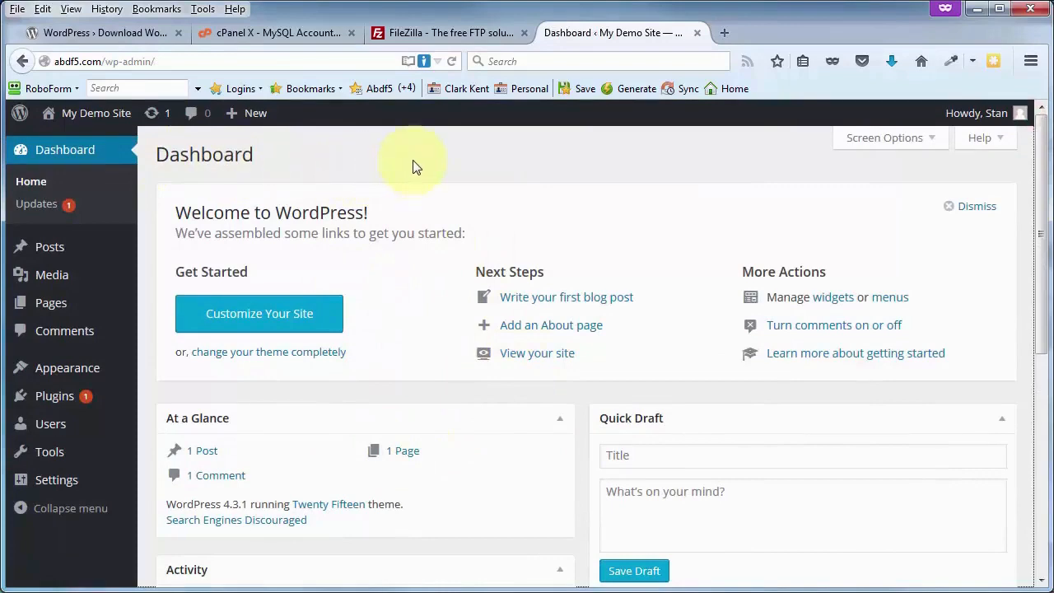
In Settings > Reading, keep 'Discourage search engines from indexing this site' ticked
mouse_move(78, 477)
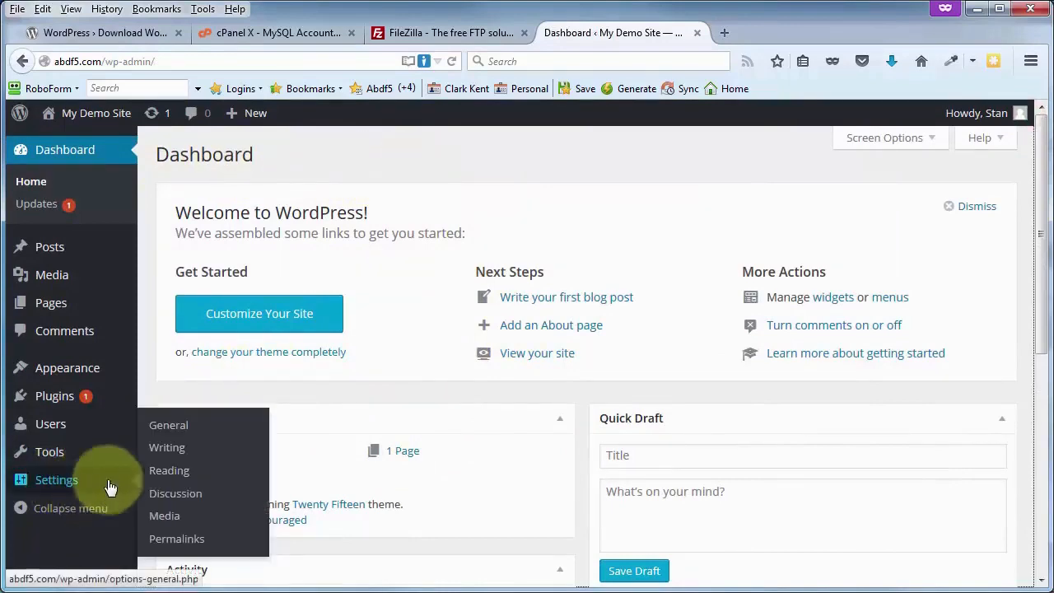
left_click(176, 474)
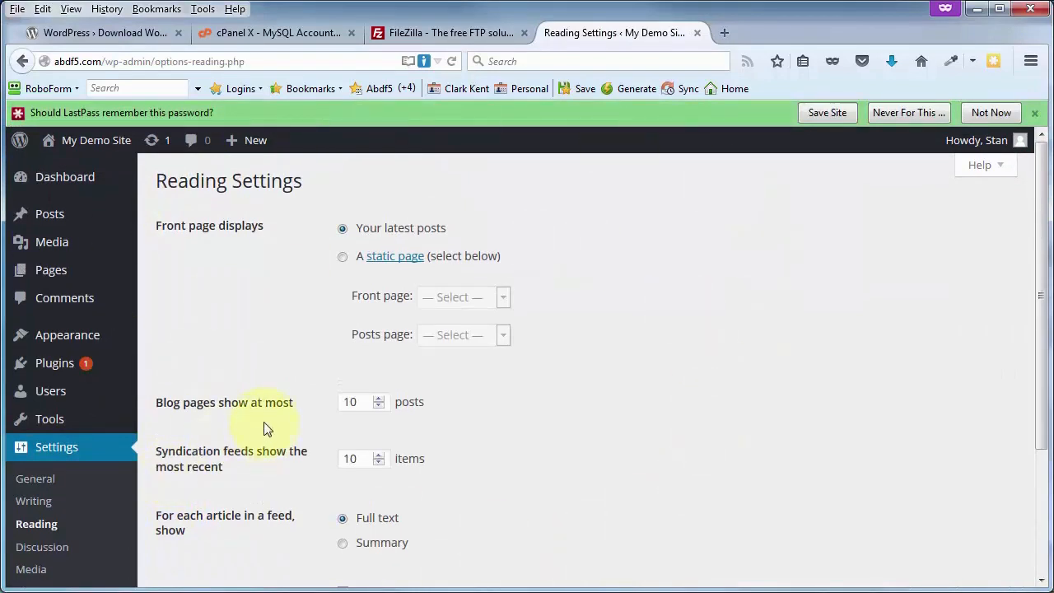
scroll(336, 439, "down", 2)
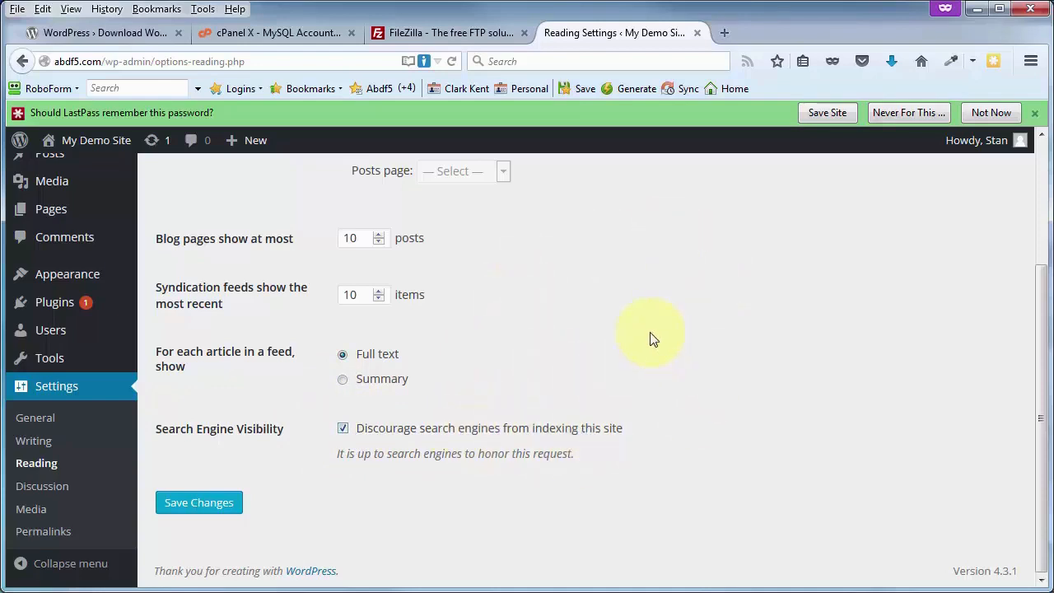
left_click(343, 428)
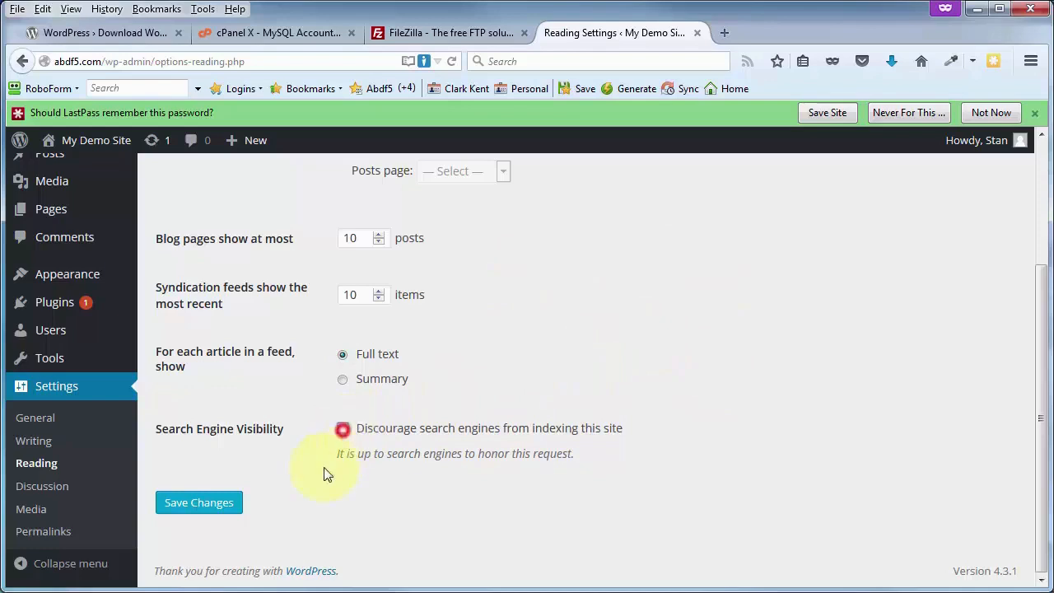
left_click(343, 428)
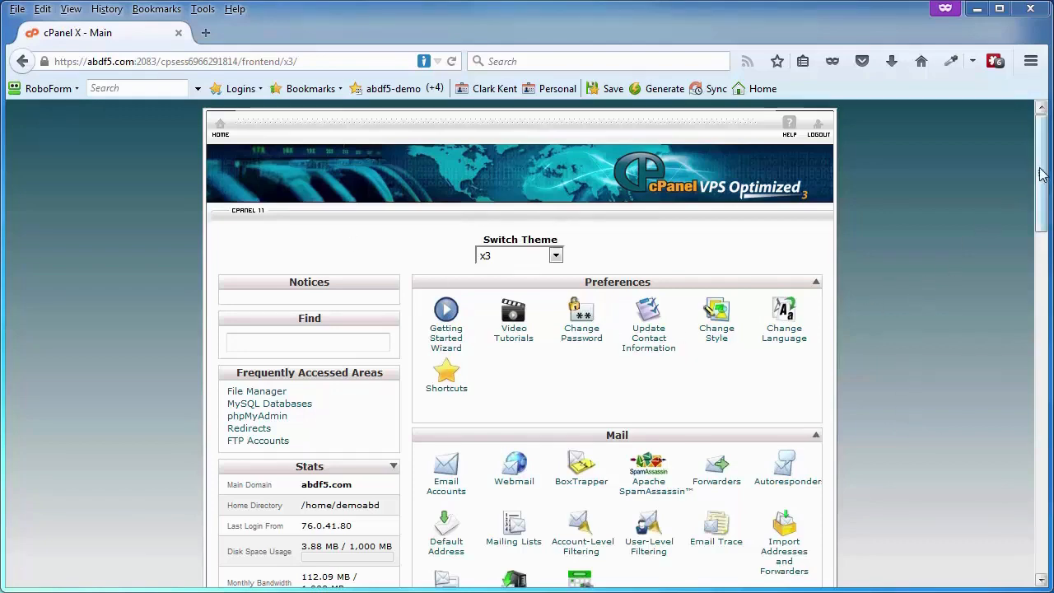
Scroll down the cPanel home page and launch the Softaculous app installer
left_click_drag(1040, 172, 1018, 478)
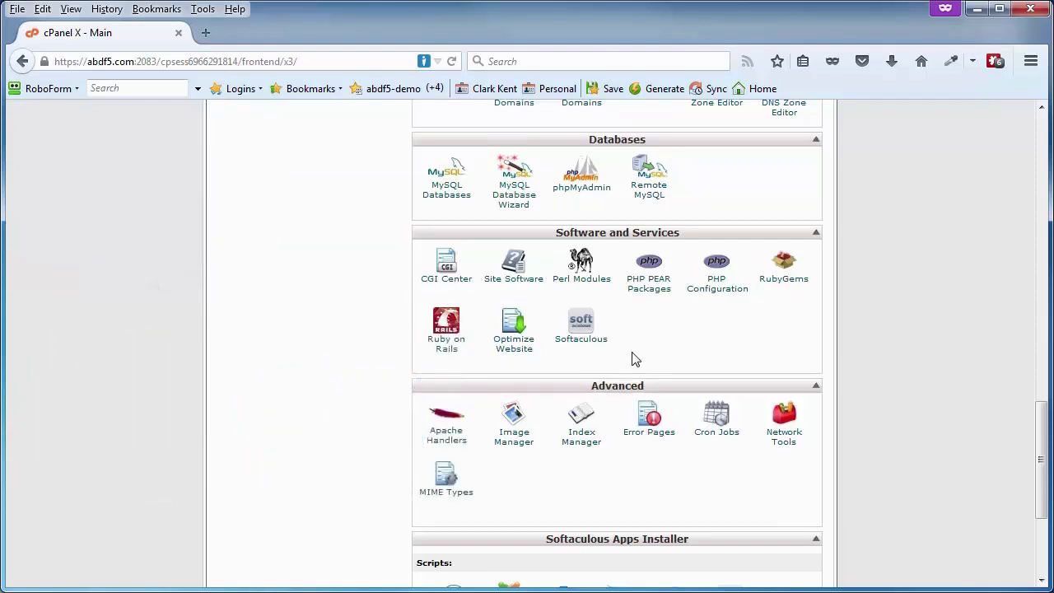
left_click(574, 346)
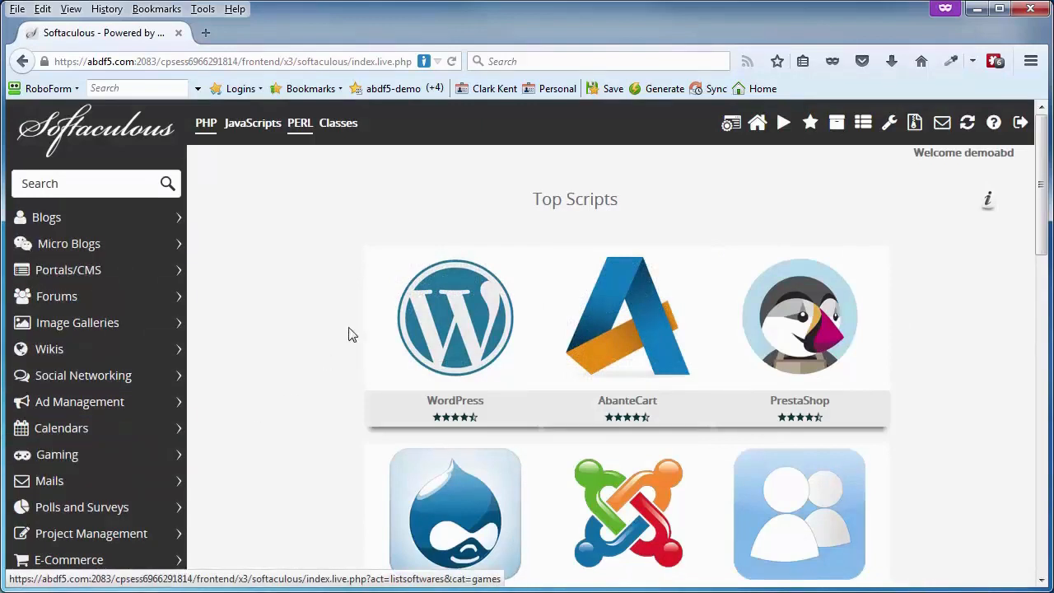
Open the WordPress script page and its Install form in Softaculous
mouse_move(462, 321)
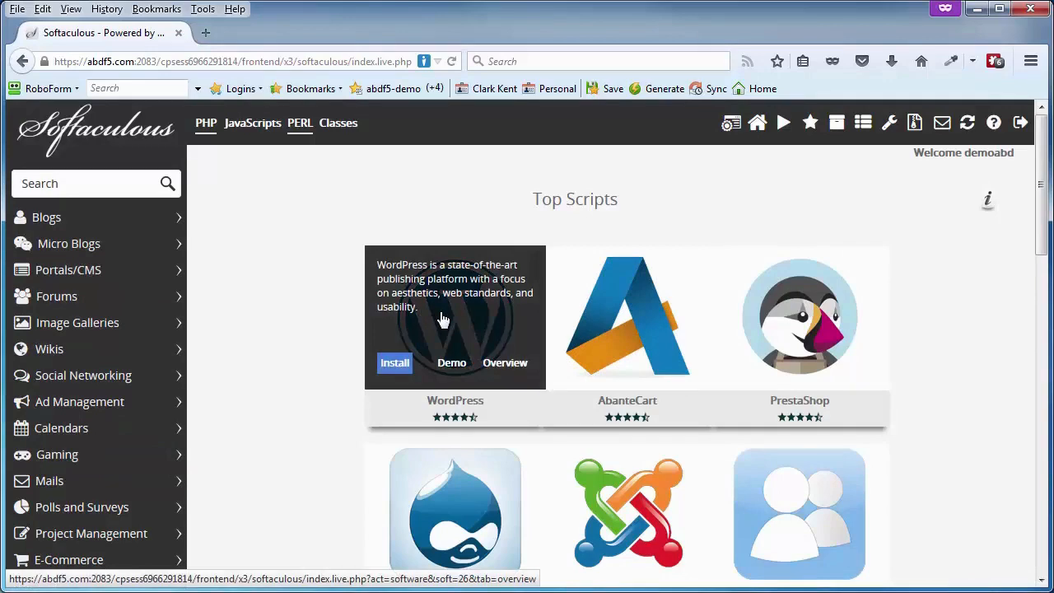
left_click(449, 315)
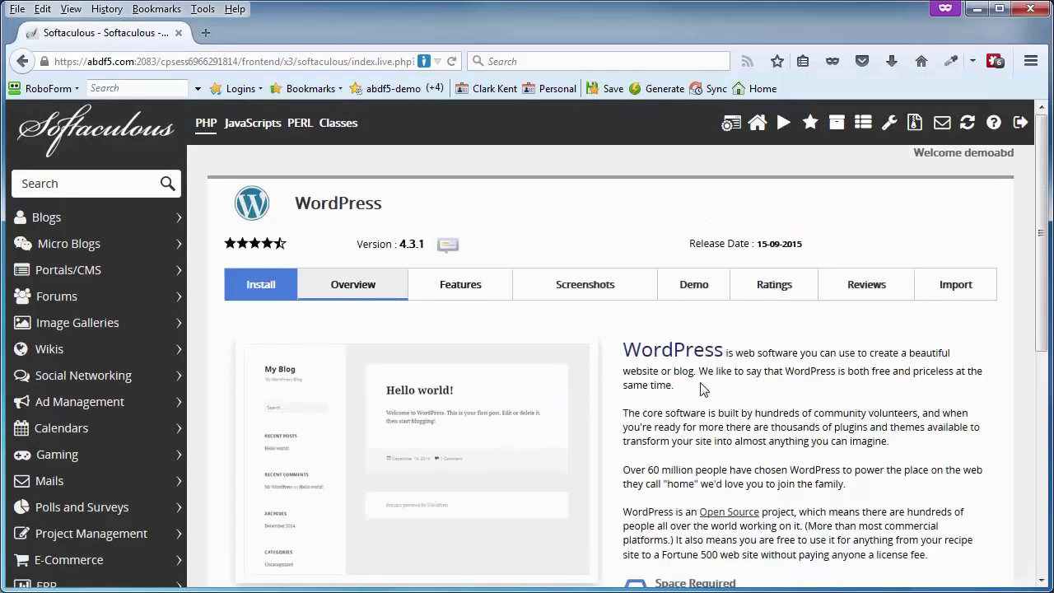
scroll(705, 390, "down", 4)
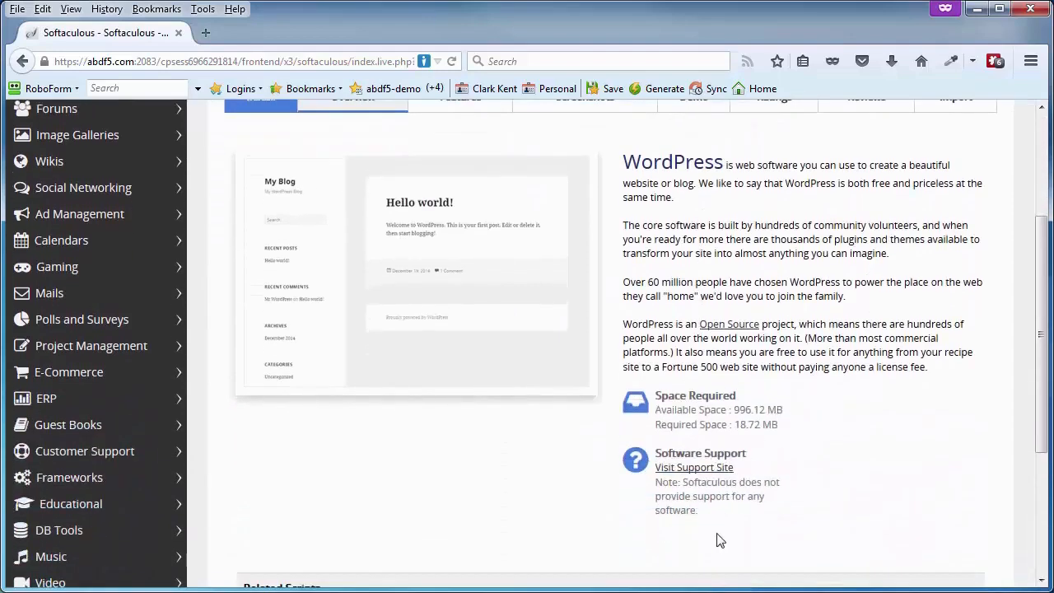
scroll(751, 378, "up", 4)
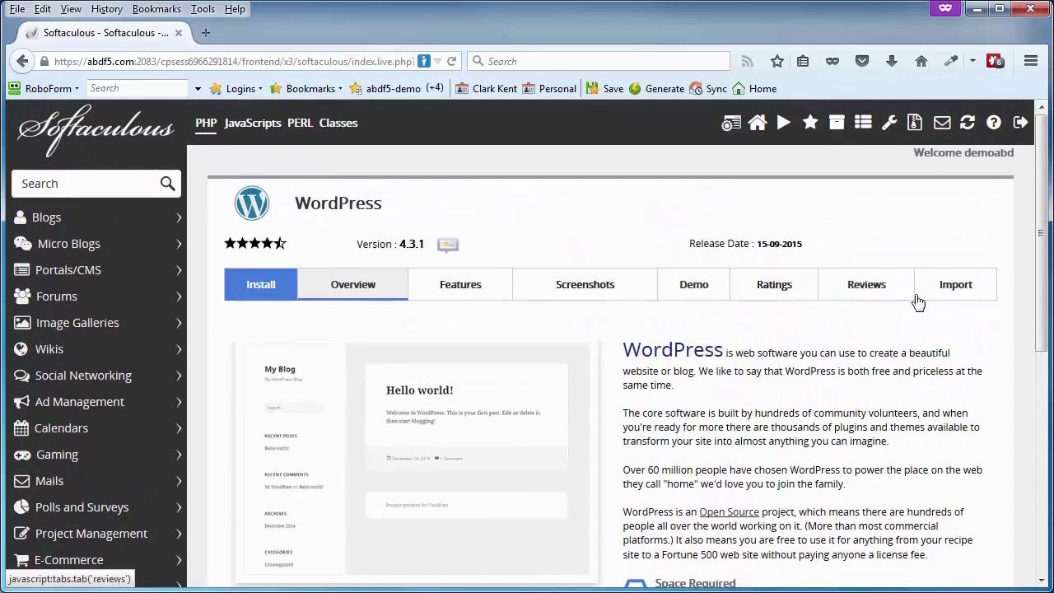
left_click(255, 292)
scroll(318, 334, "down", 2)
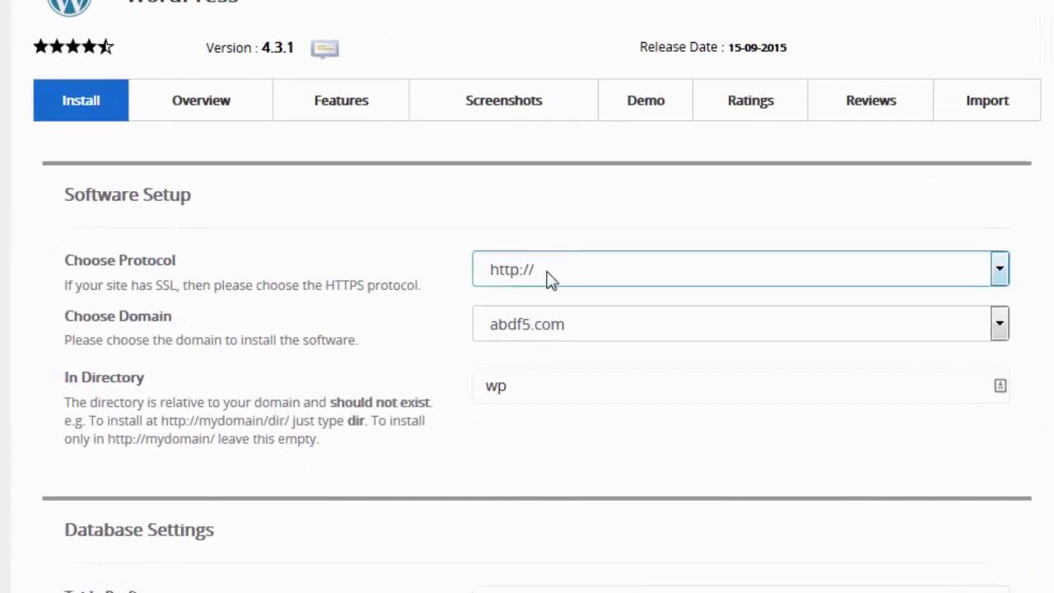
left_click(547, 274)
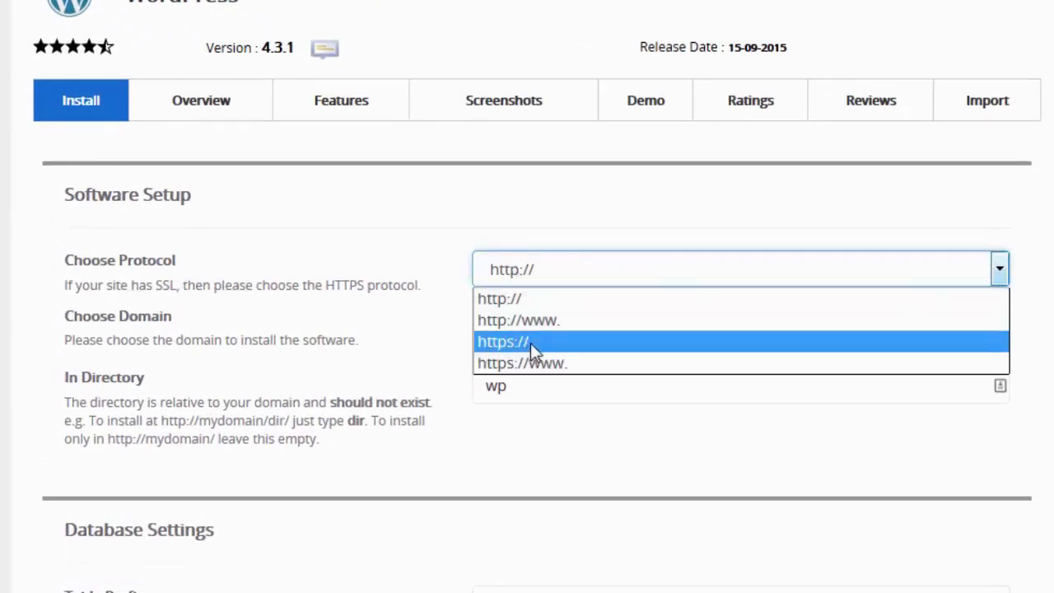
left_click(549, 275)
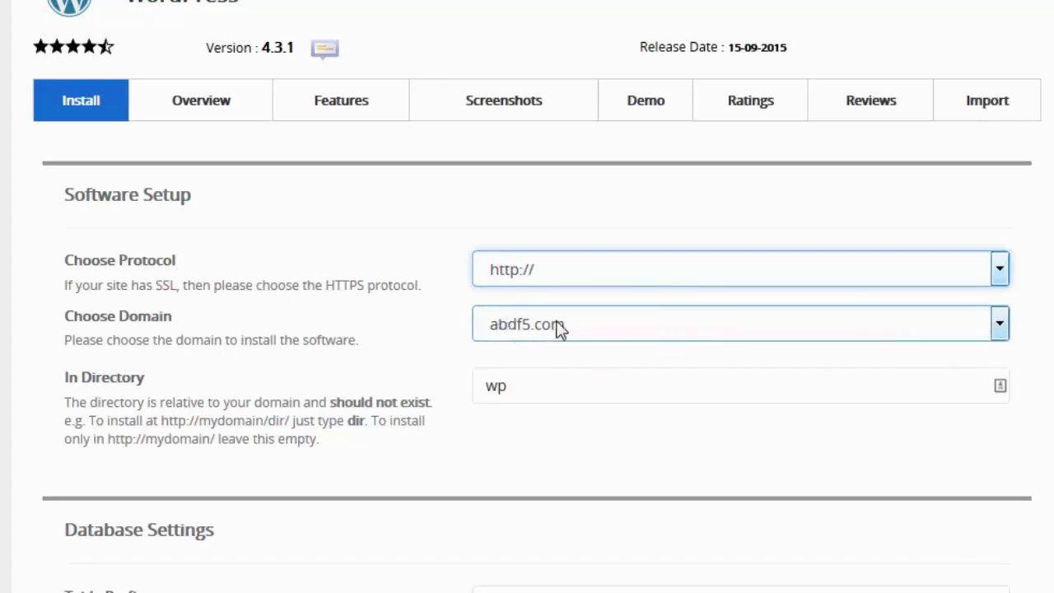
left_click(509, 385)
left_click_drag(509, 385, 470, 388)
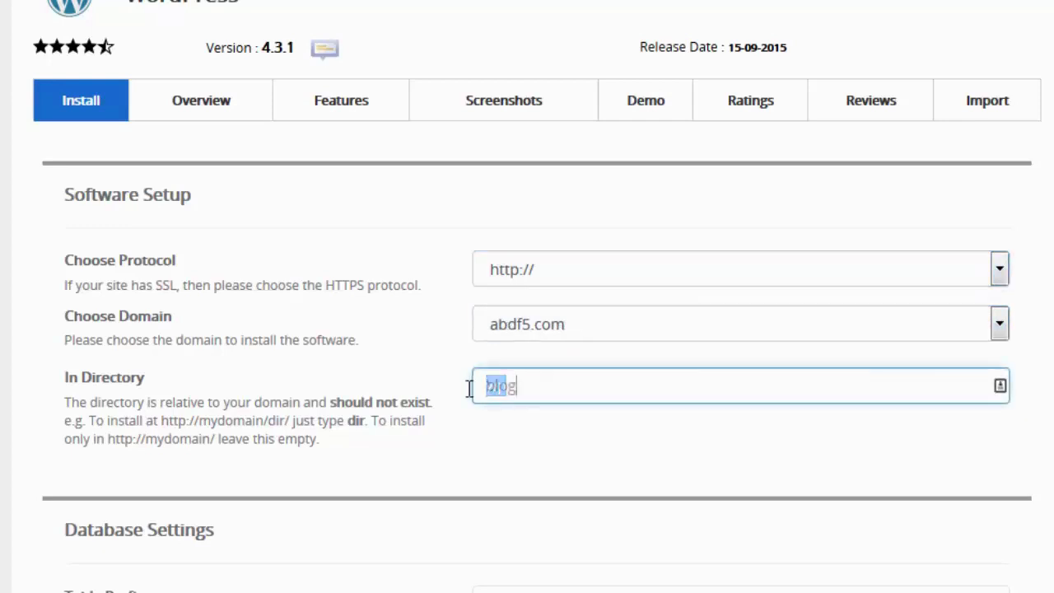
type("blog")
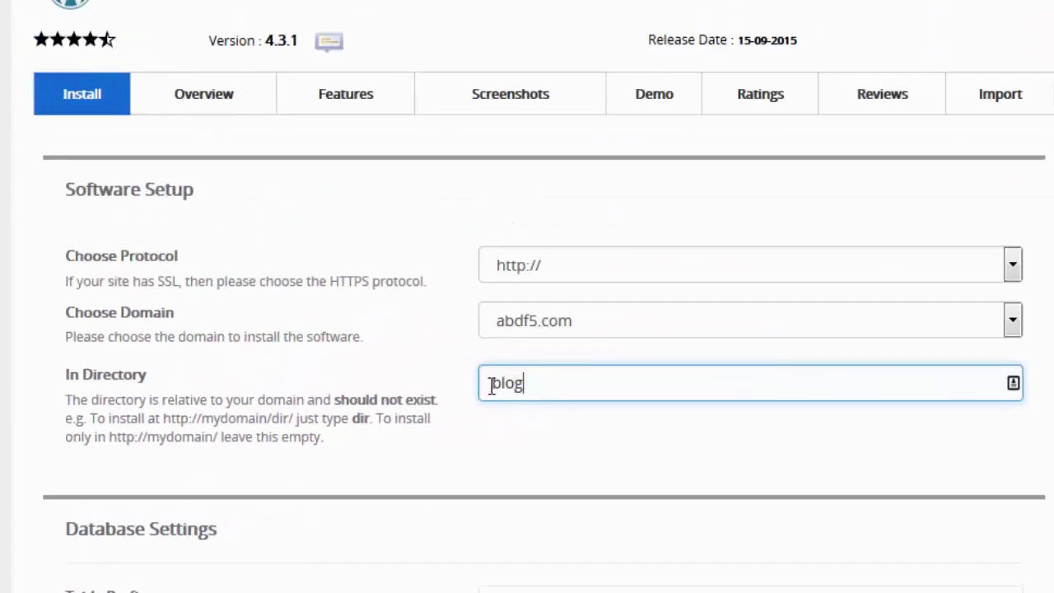
left_click_drag(531, 384, 459, 392)
key("BackSpace")
Change the table prefix from wp_ to wofp_
scroll(400, 380, "down", 5)
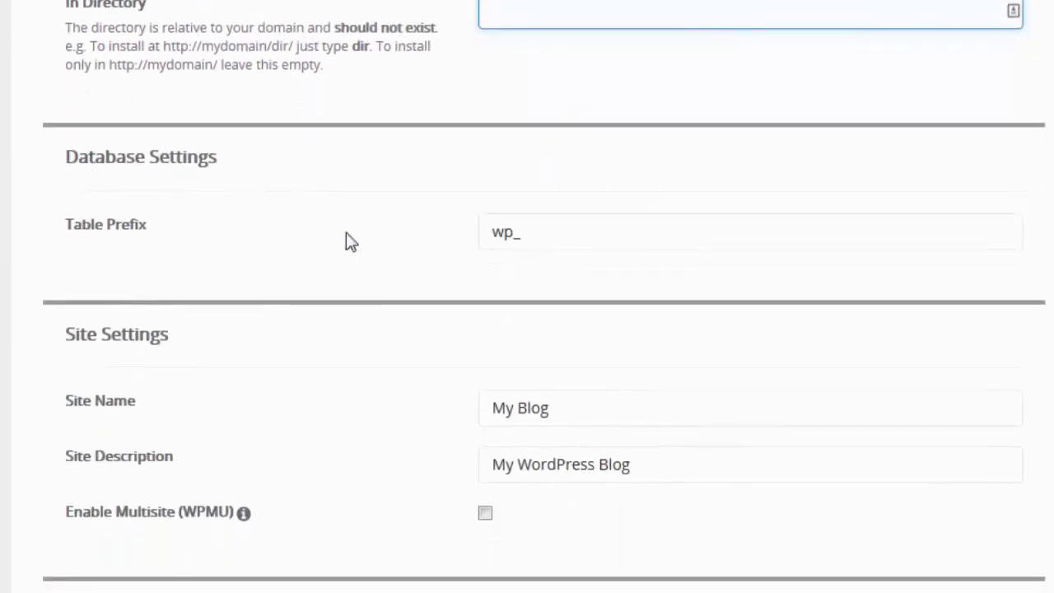
left_click(492, 231)
left_click_drag(493, 231, 512, 233)
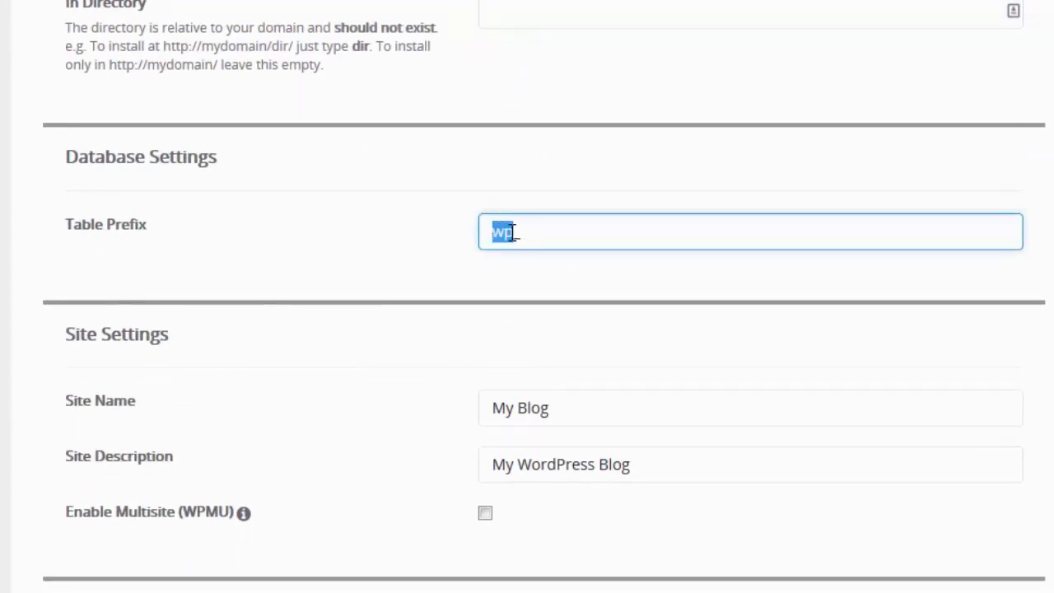
type("wofp")
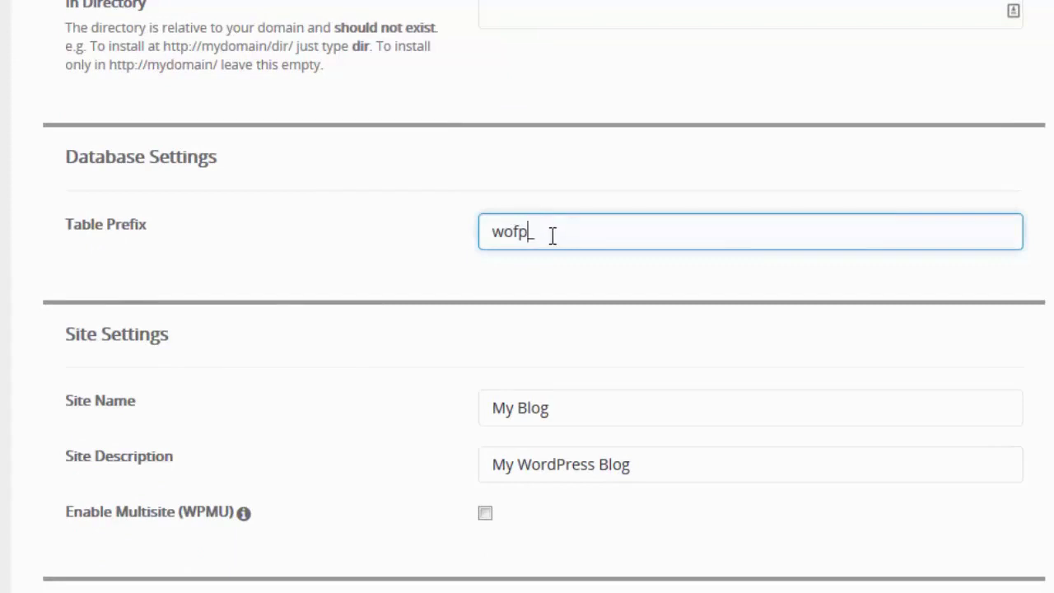
Copy the wofp_ prefix into the notes next to Prefix, then return to the form
left_click_drag(551, 233, 494, 232)
right_click(508, 237)
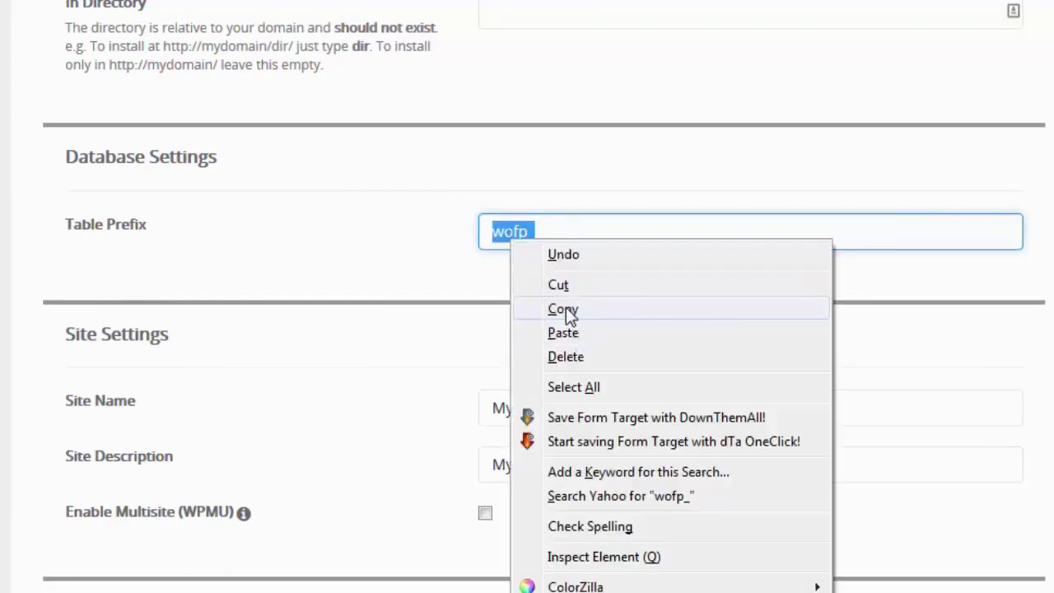
left_click(563, 309)
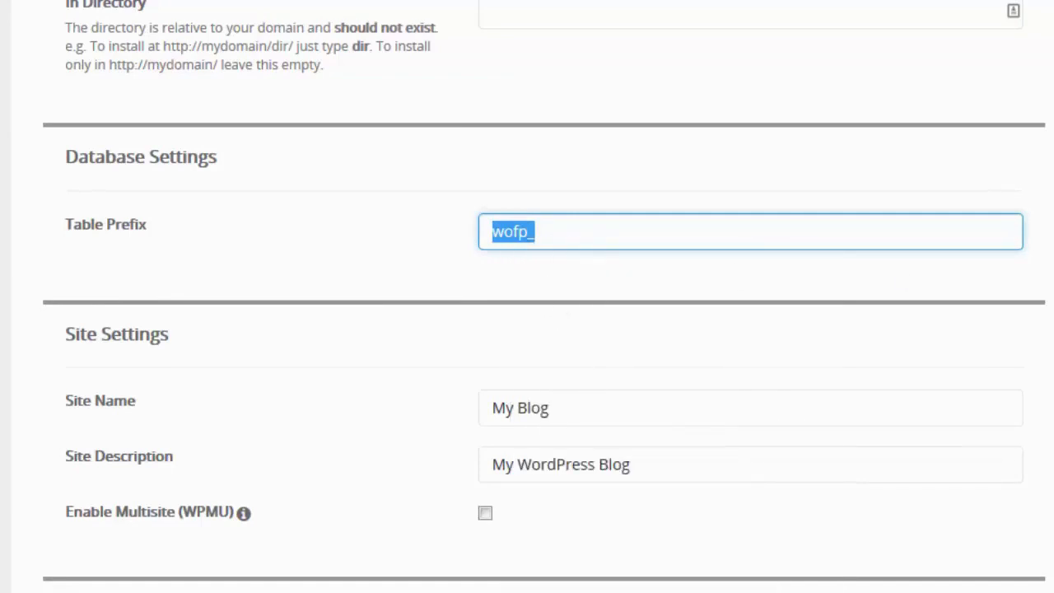
left_click_drag(1053, 0, 753, 0)
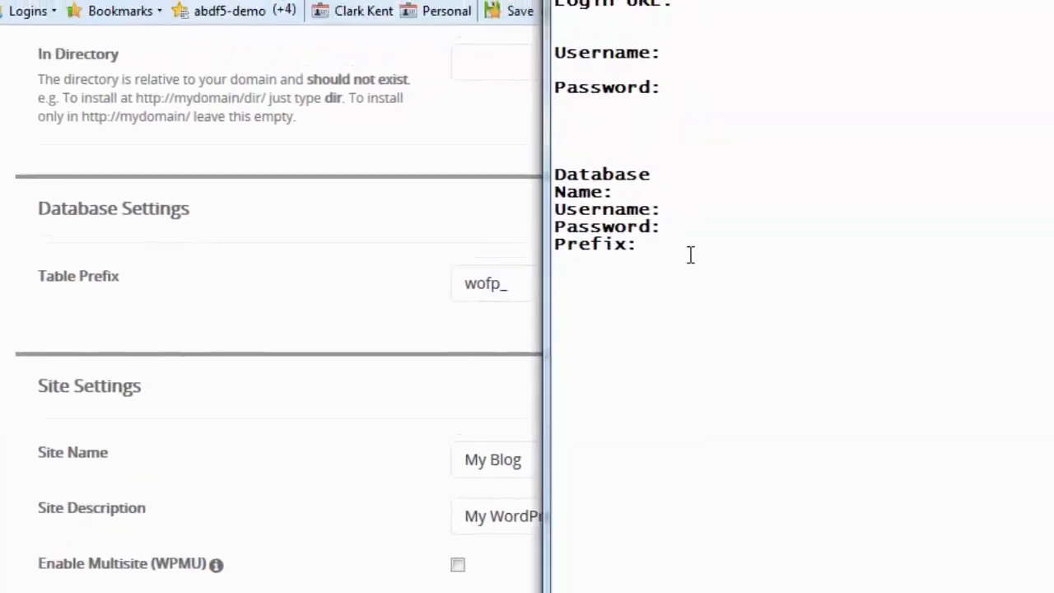
right_click(706, 192)
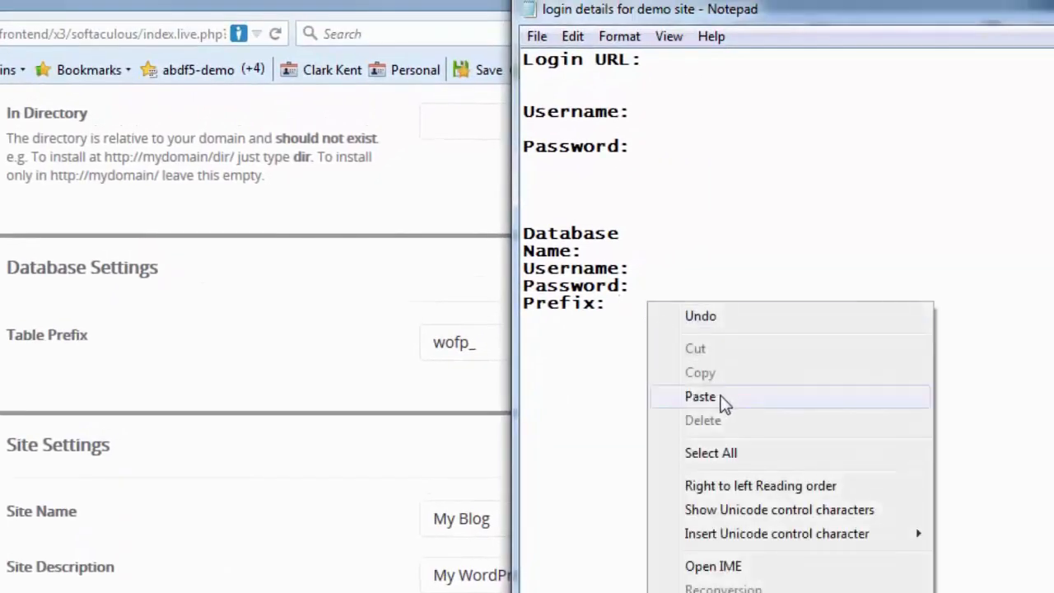
left_click(723, 399)
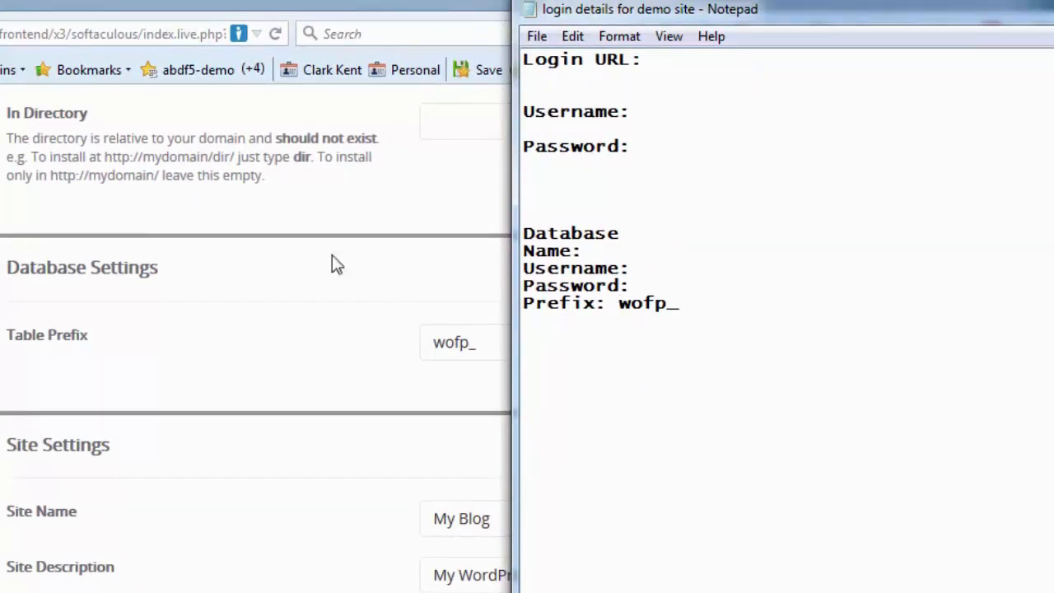
left_click(69, 448)
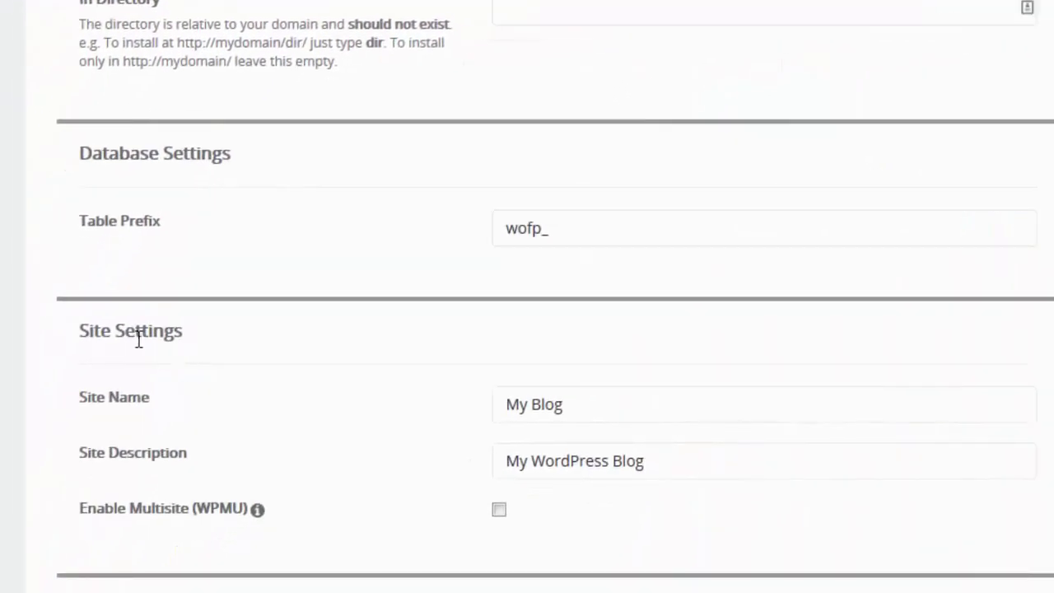
Replace the default admin username with a custom one
scroll(277, 365, "down", 3)
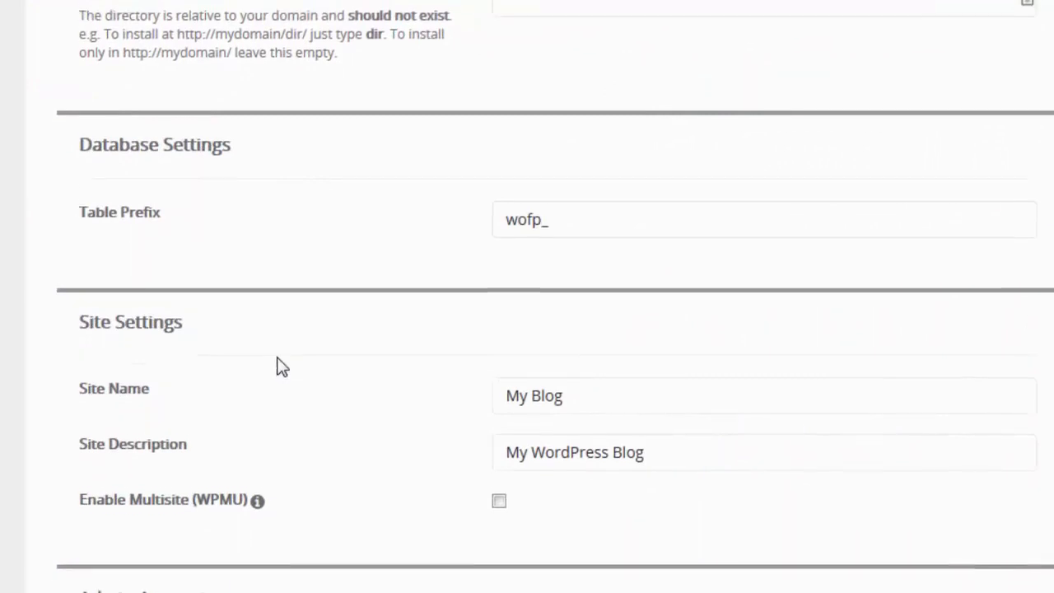
left_click(527, 157)
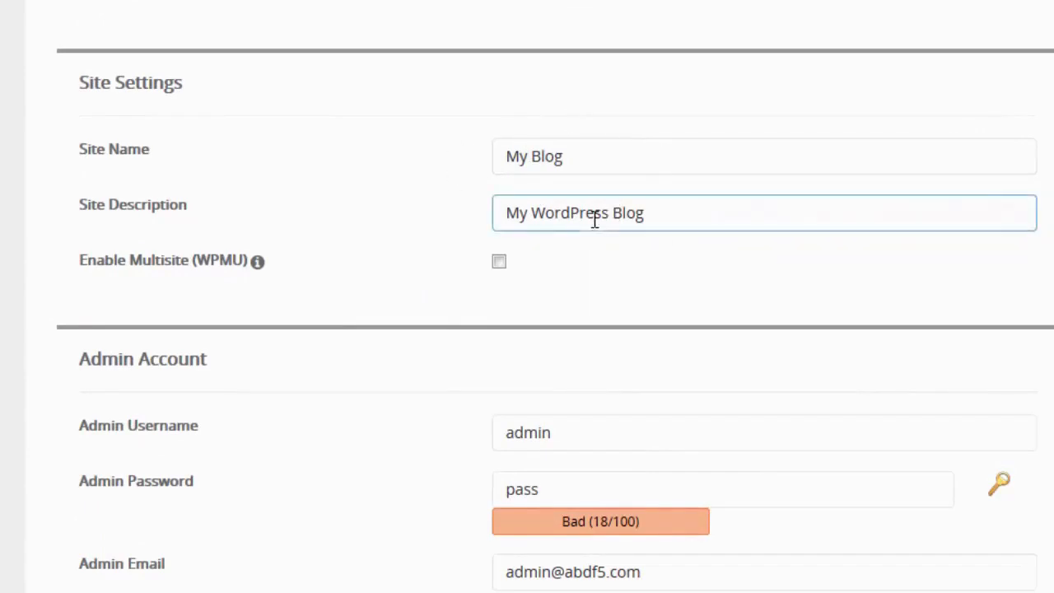
scroll(379, 219, "down", 3)
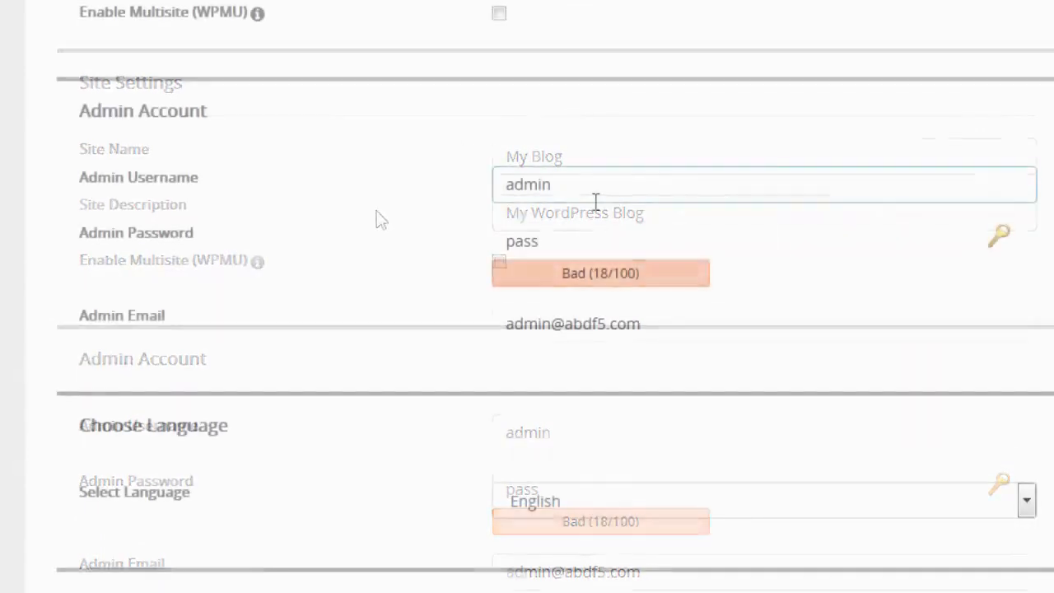
left_click(569, 189)
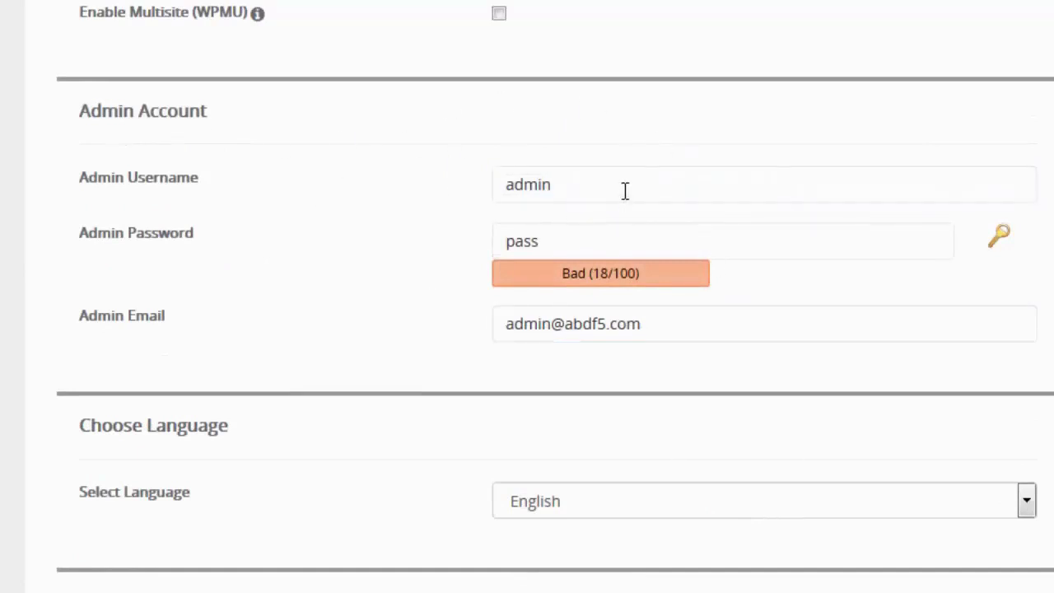
left_click(591, 186)
left_click_drag(550, 181, 401, 172)
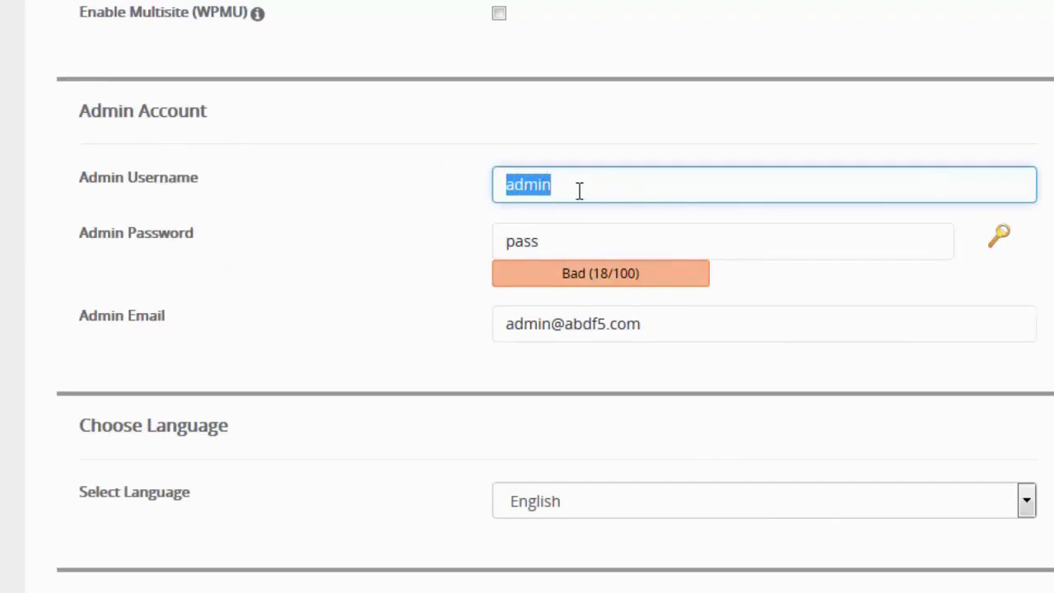
type("stan")
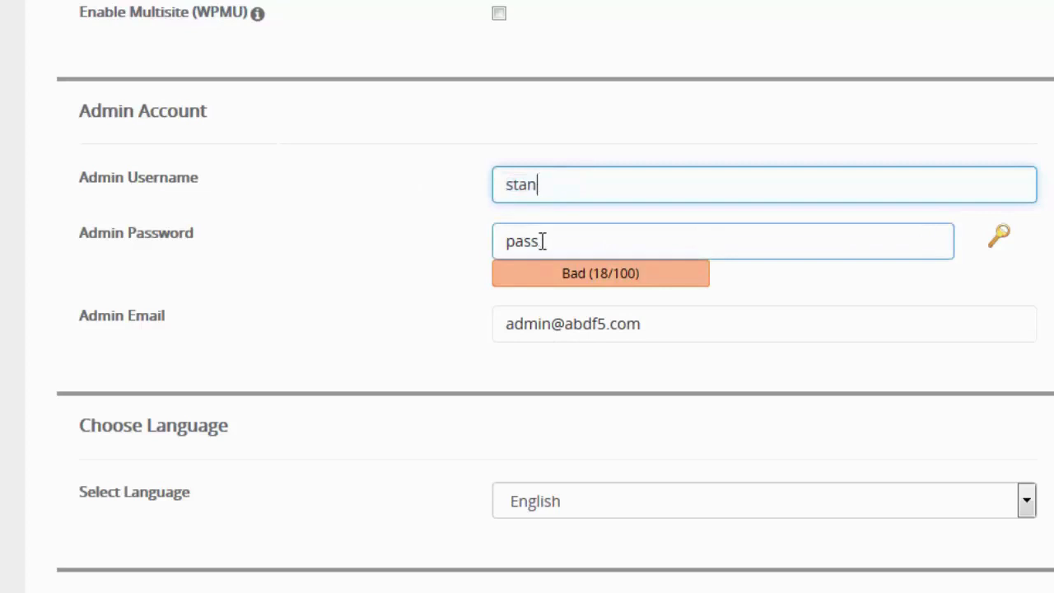
Generate a strong admin password, extend it with extra characters, and copy it
left_click(999, 238)
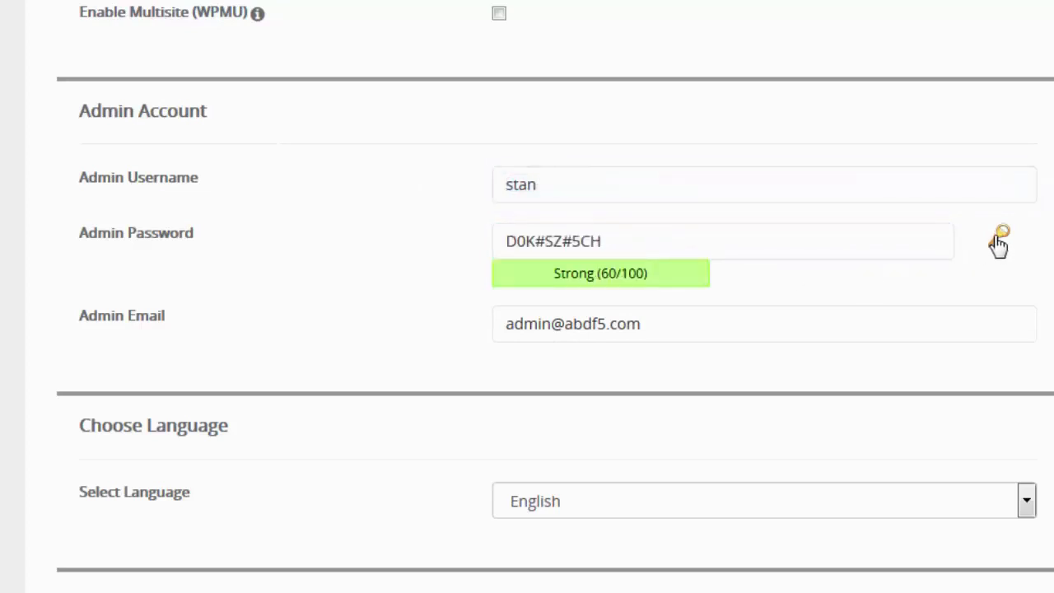
left_click(611, 240)
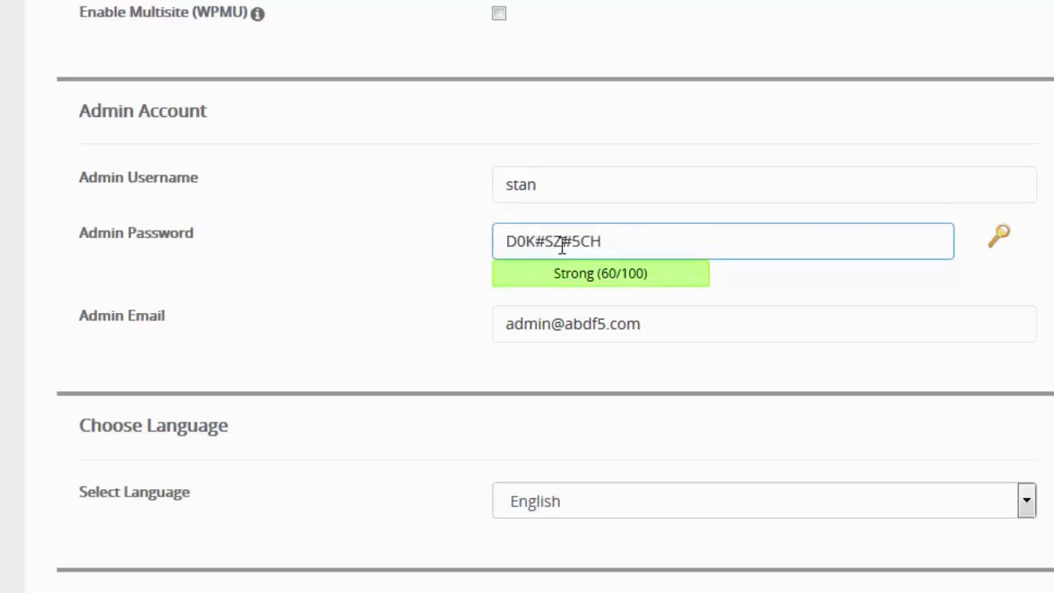
left_click(601, 301)
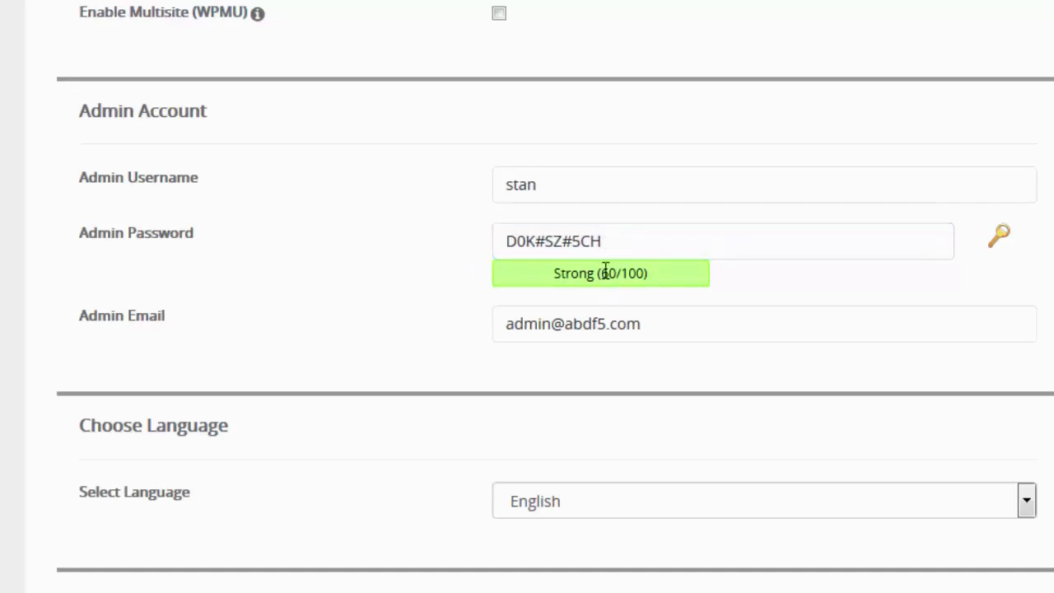
left_click(615, 240)
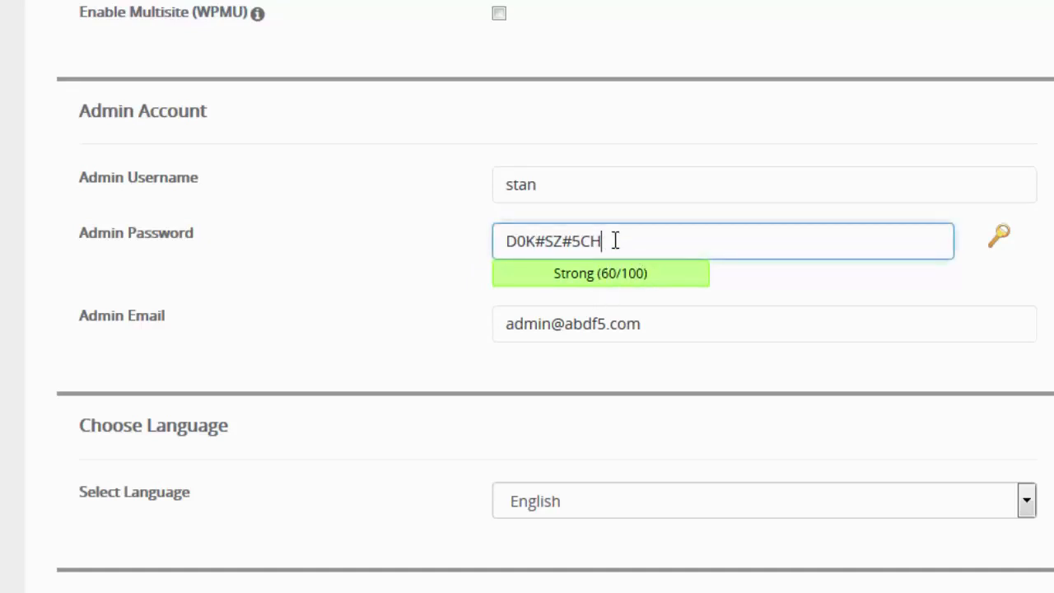
left_click_drag(672, 241, 480, 234)
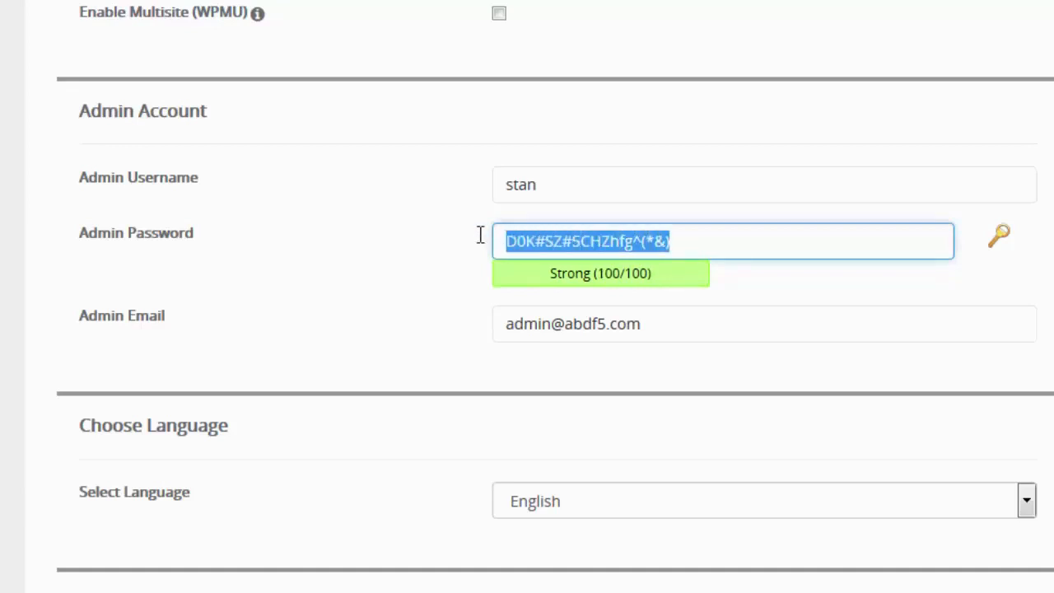
right_click(546, 247)
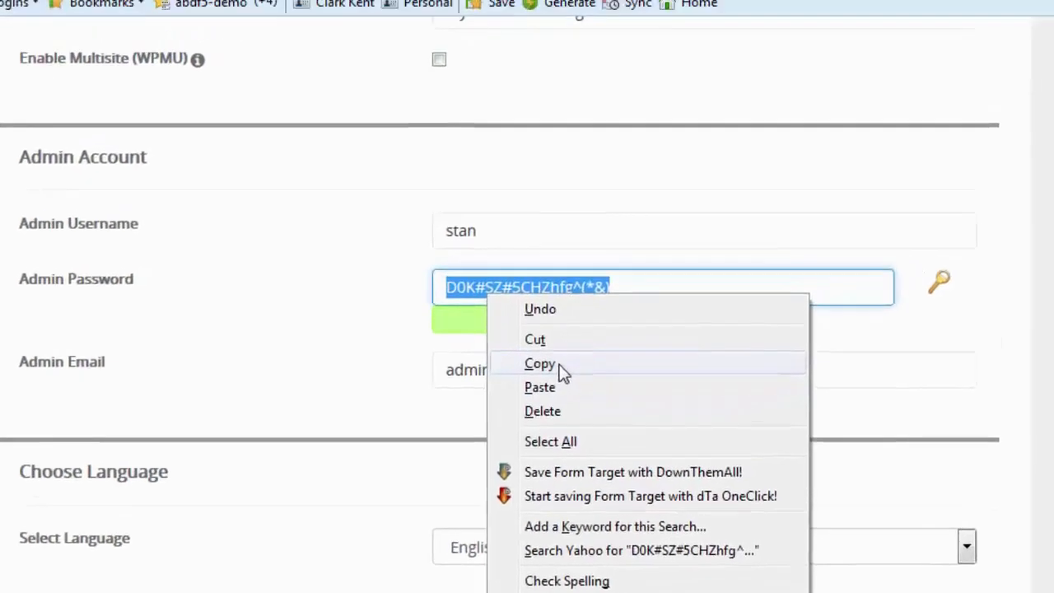
left_click(603, 316)
Change the admin e-mail's local part from admin to support
key("alt+Tab")
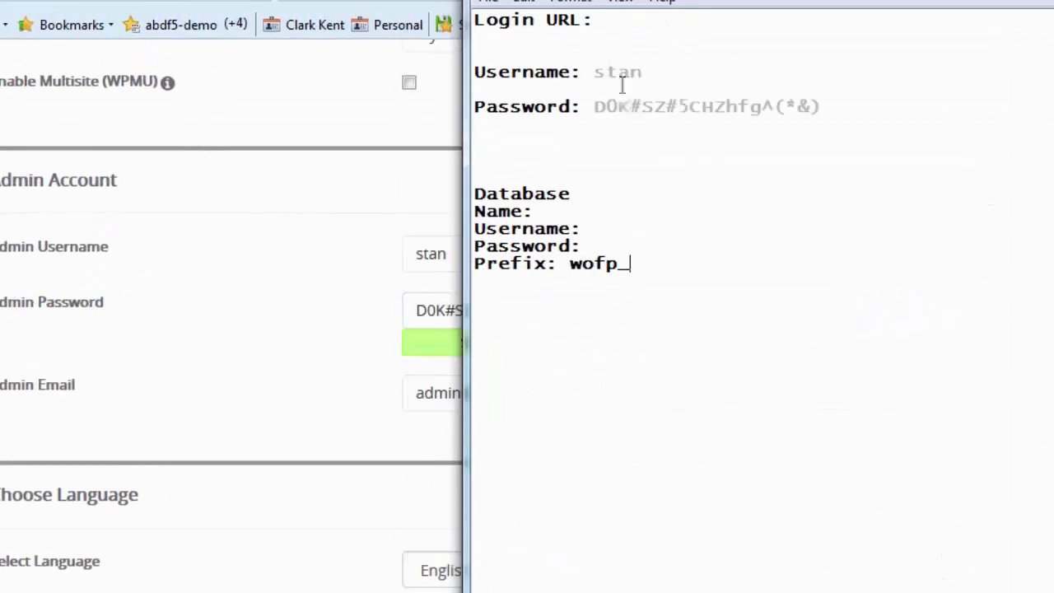
left_click_drag(455, 393, 392, 396)
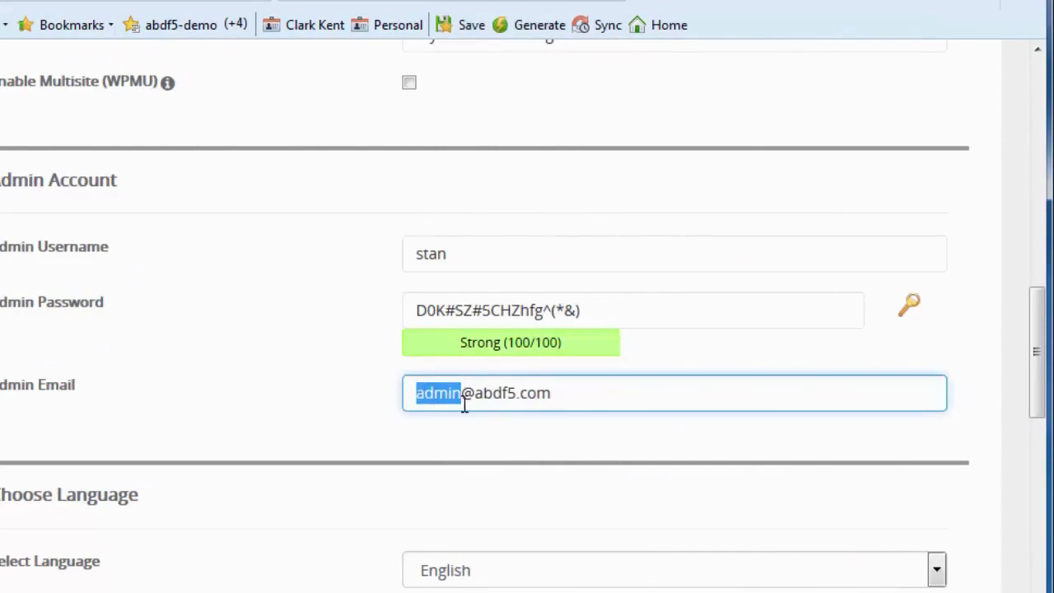
type("support")
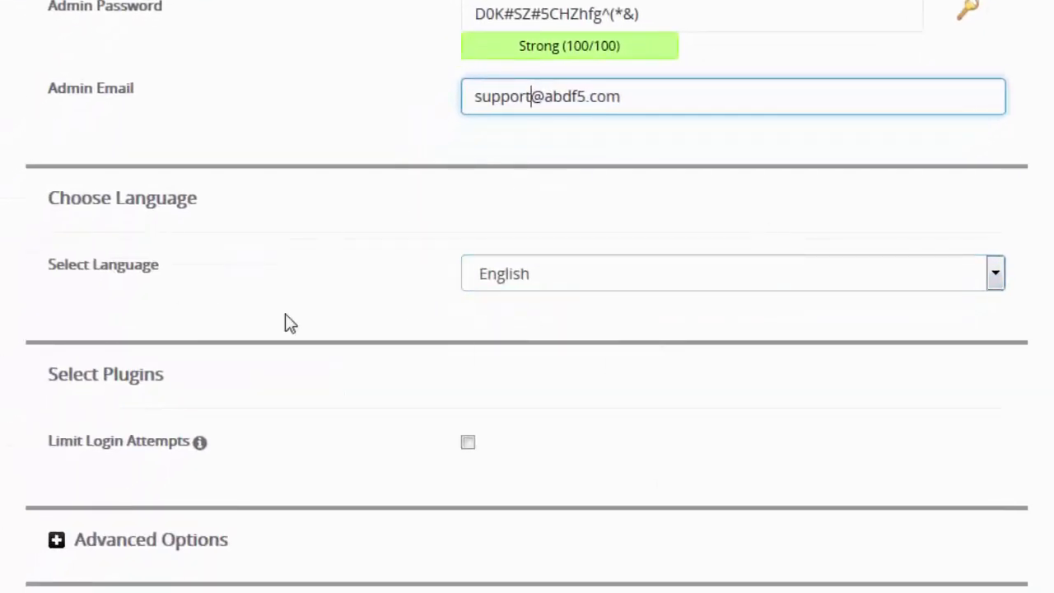
Tick Limit Login Attempts under Select Plugins and expand Advanced Options
scroll(18, 132, "down", 3)
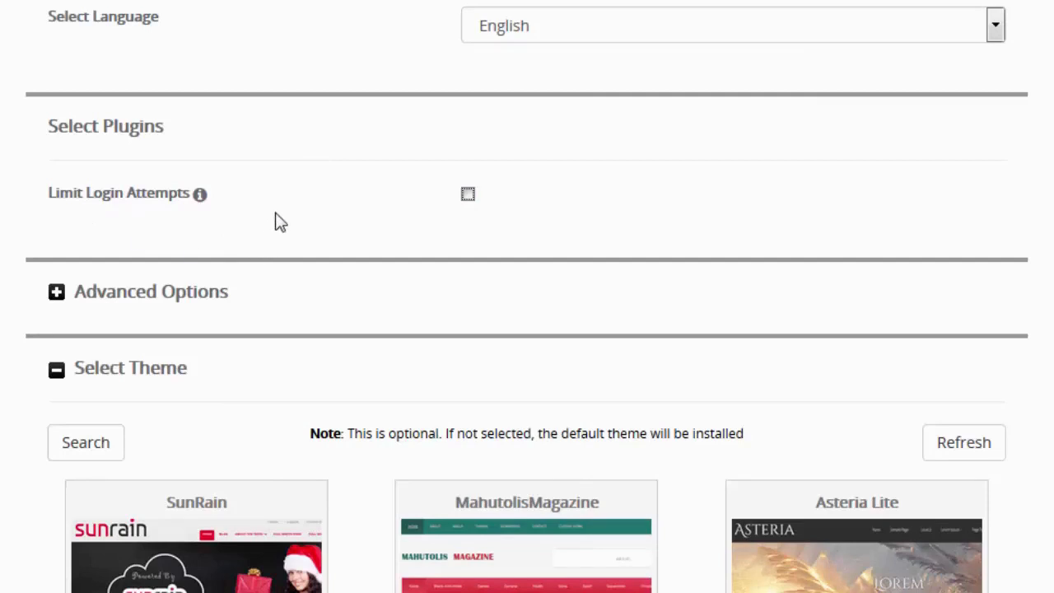
left_click(468, 199)
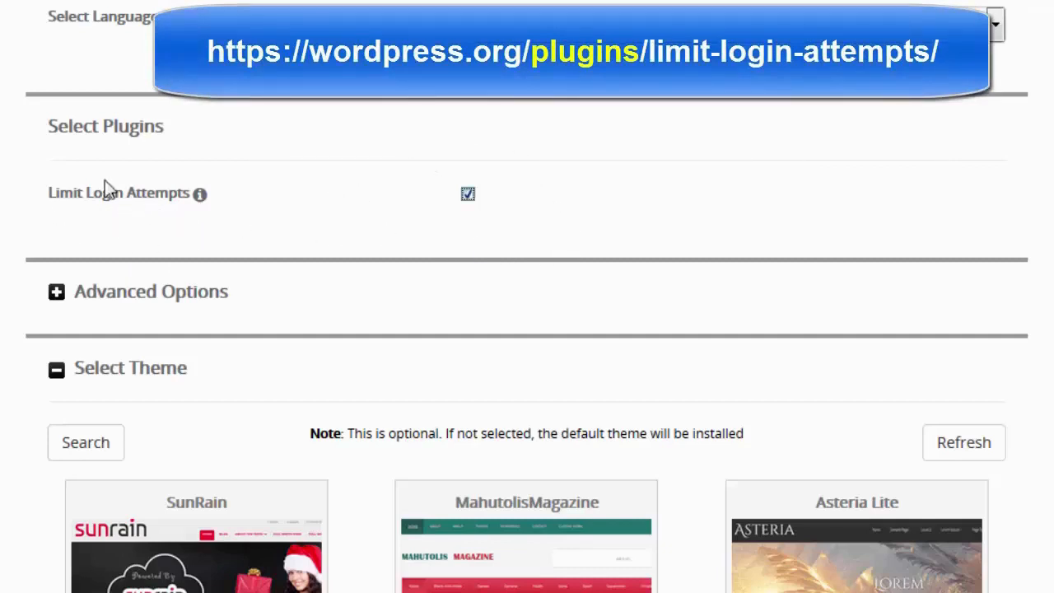
left_click(313, 307)
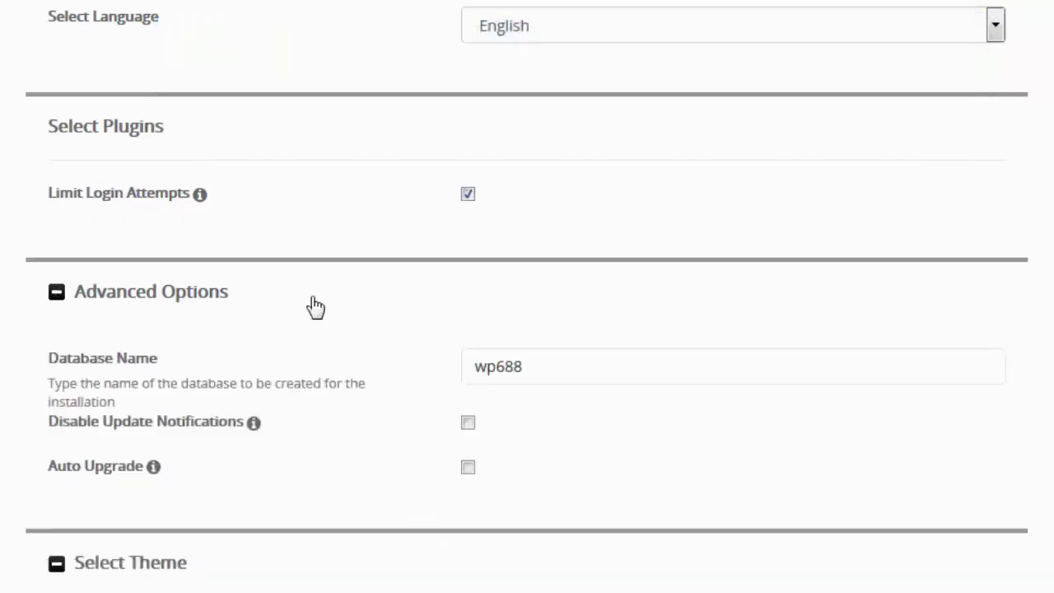
scroll(313, 306, "down", 3)
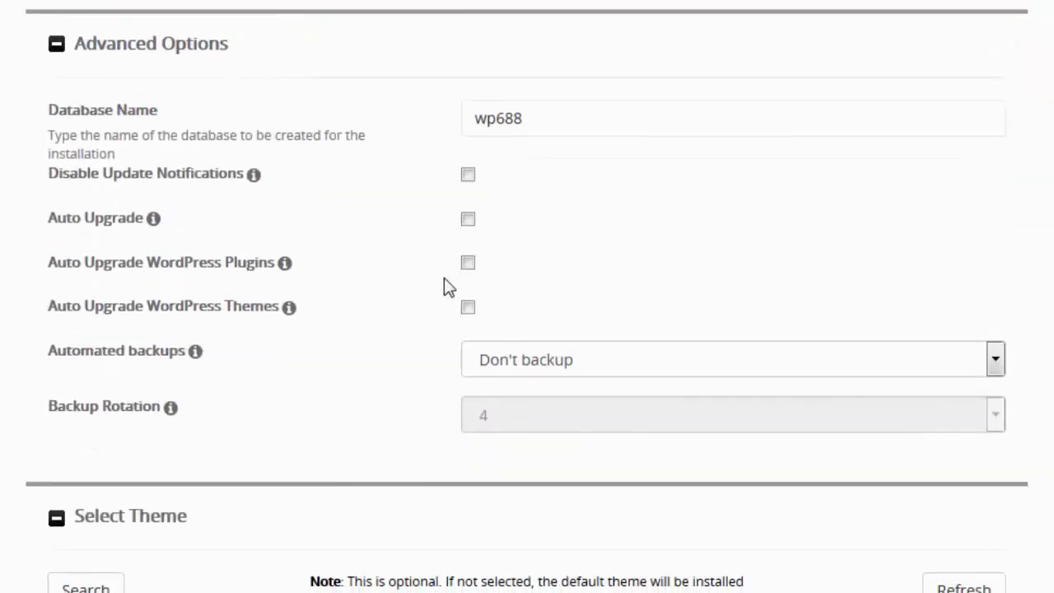
left_click(550, 120)
left_click(584, 369)
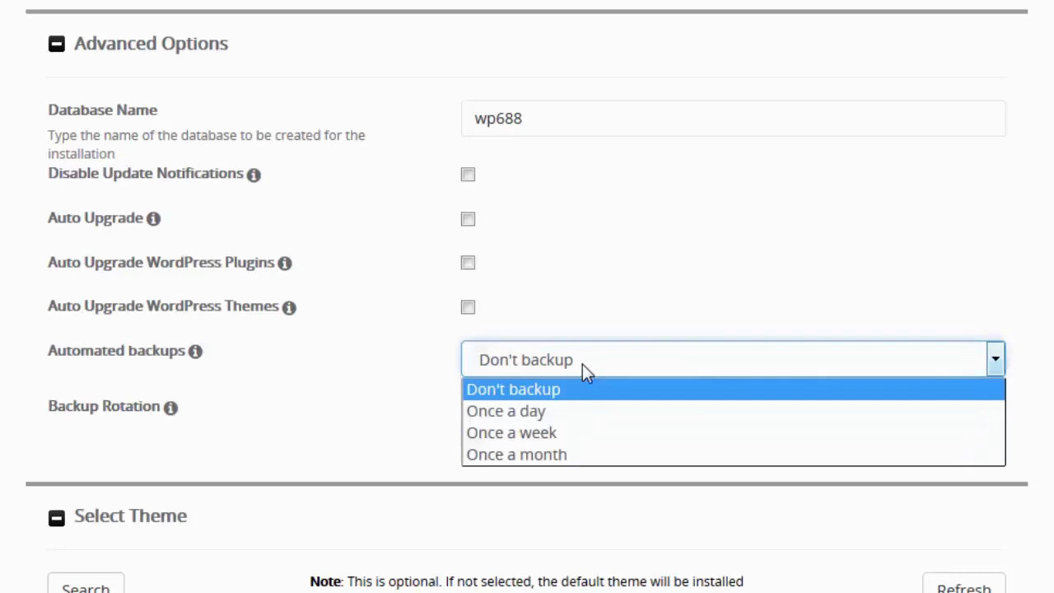
left_click(491, 436)
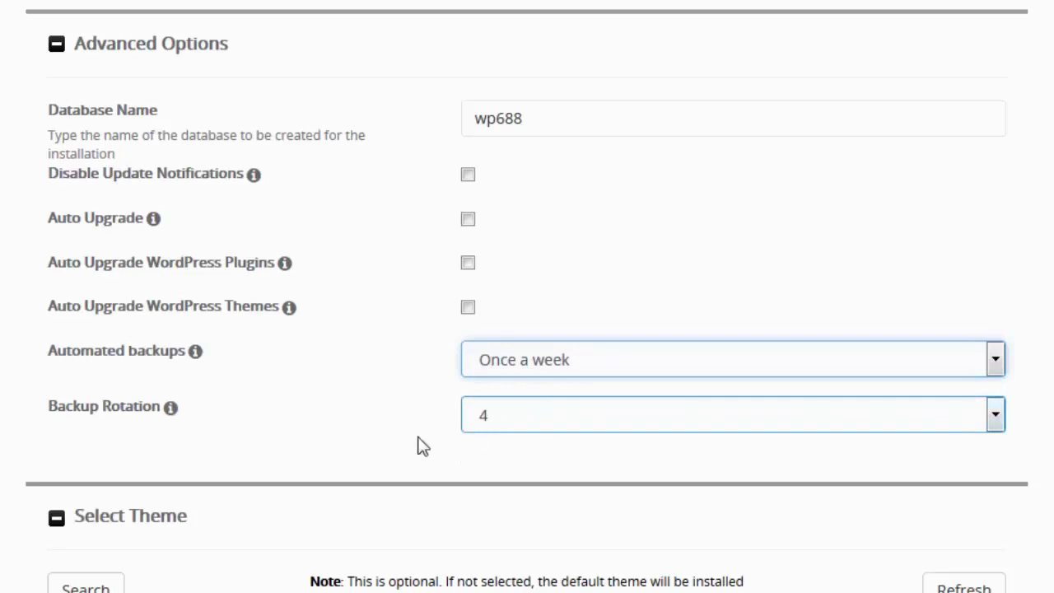
left_click(520, 422)
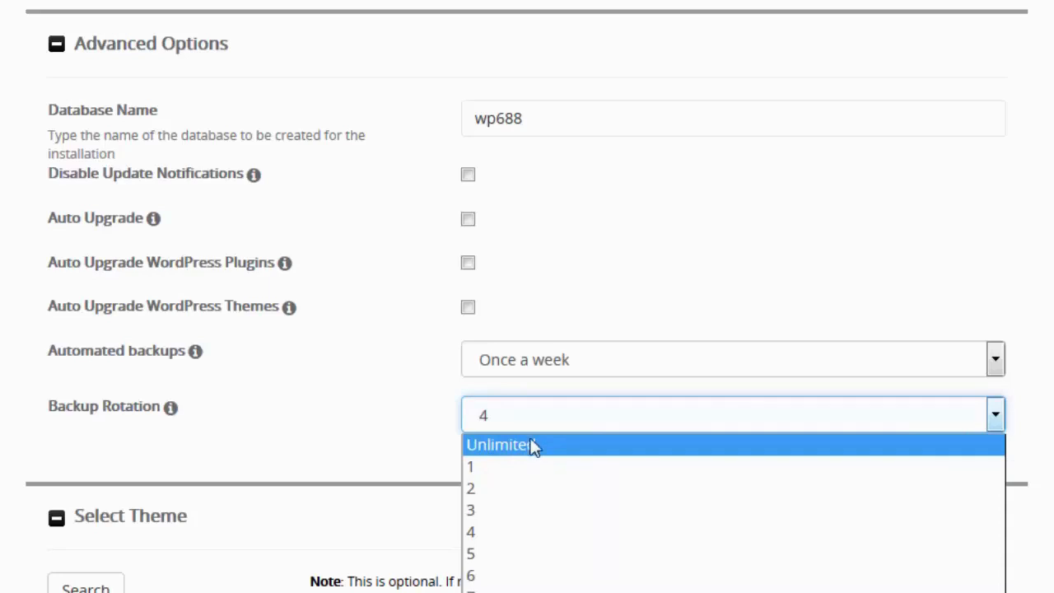
left_click(996, 360)
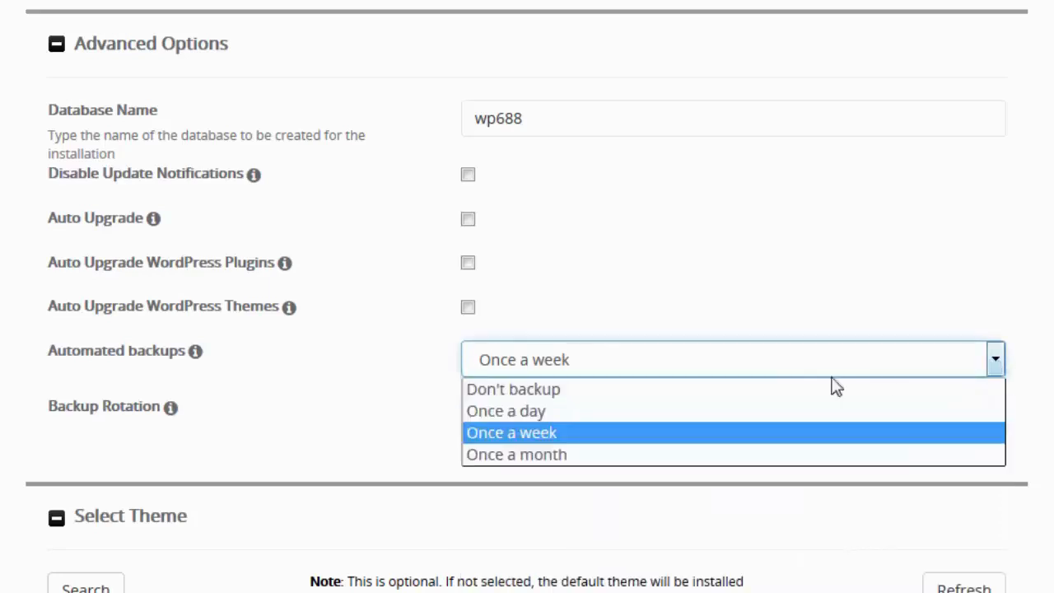
left_click(572, 395)
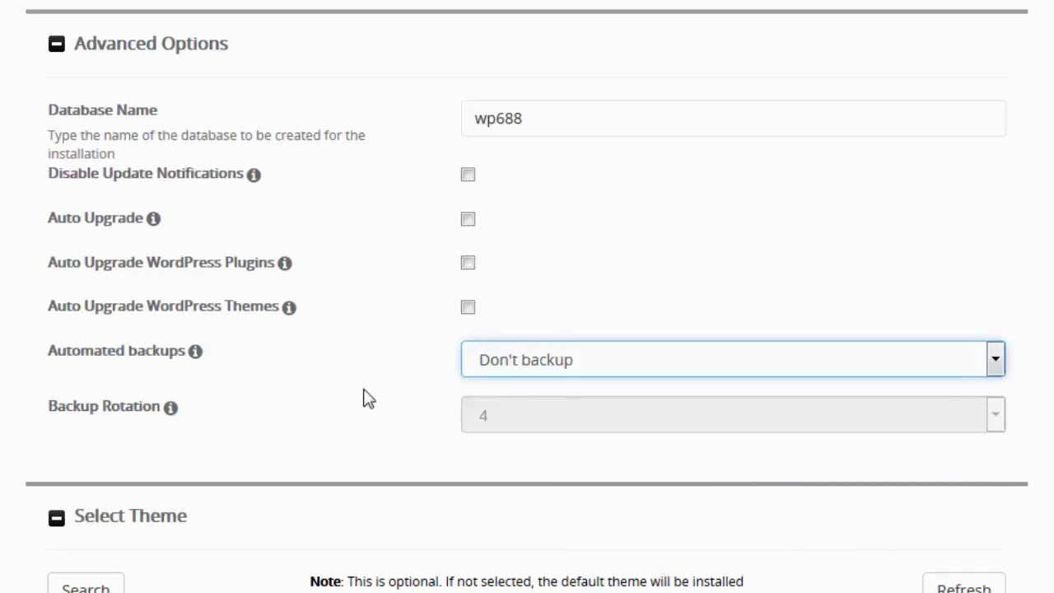
scroll(367, 400, "down", 2)
scroll(368, 399, "down", 3)
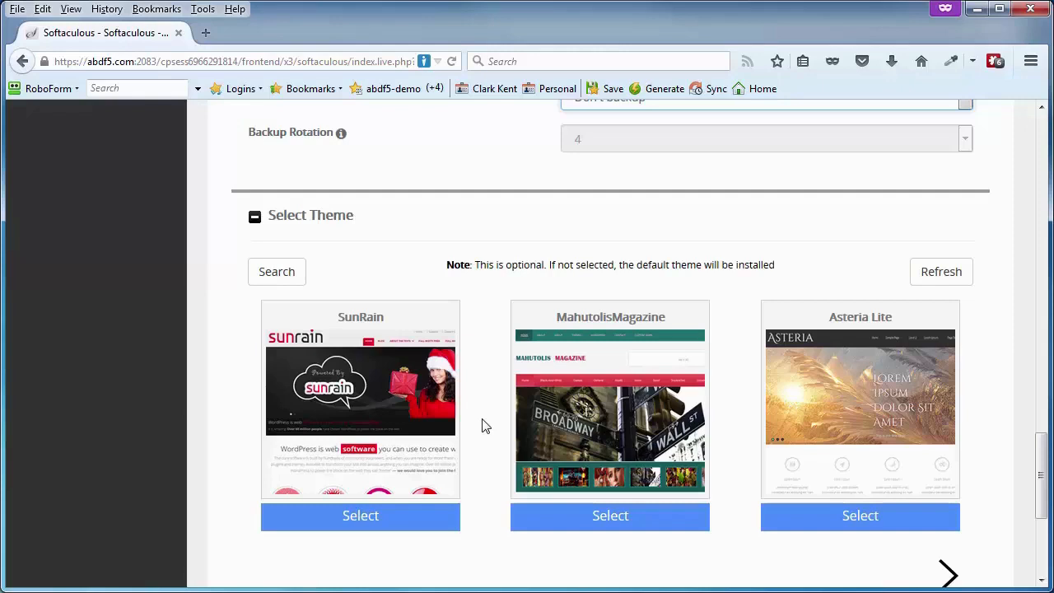
Run the Softaculous WordPress install on abdf5.com, with admin URL abdf5.com/wp-admin/
scroll(484, 427, "down", 3)
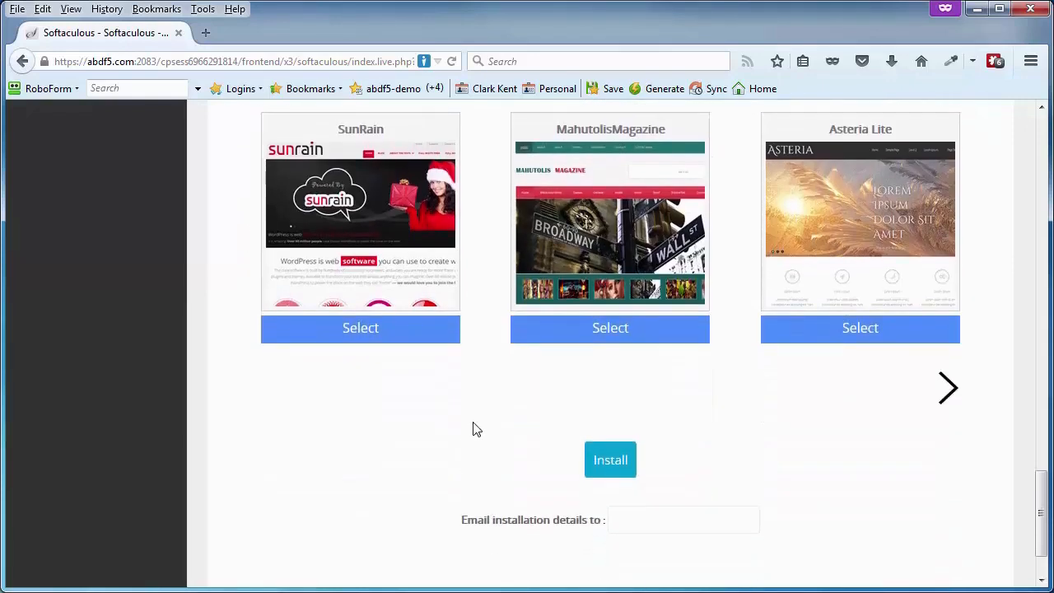
left_click(607, 463)
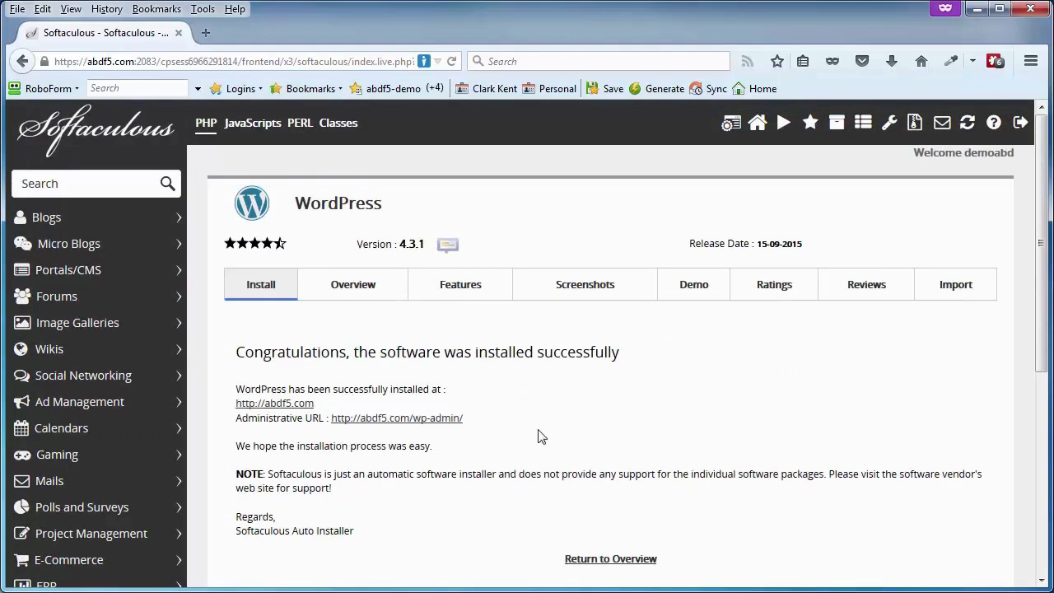
Open the live abdf5.com site, then log in at its wp-admin page with the admin credentials
left_click(291, 405)
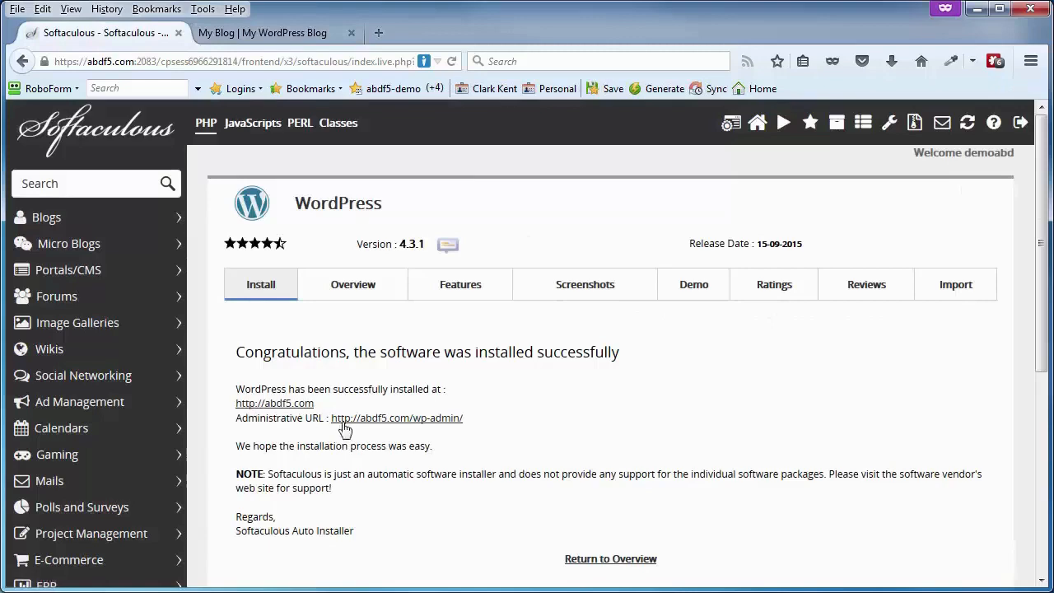
left_click(409, 419)
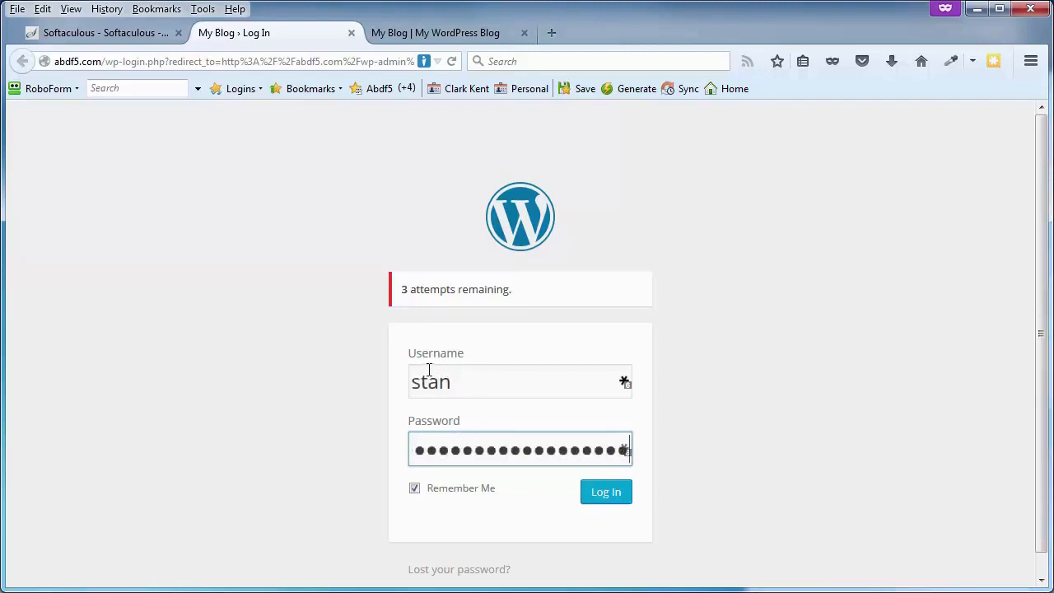
left_click(603, 499)
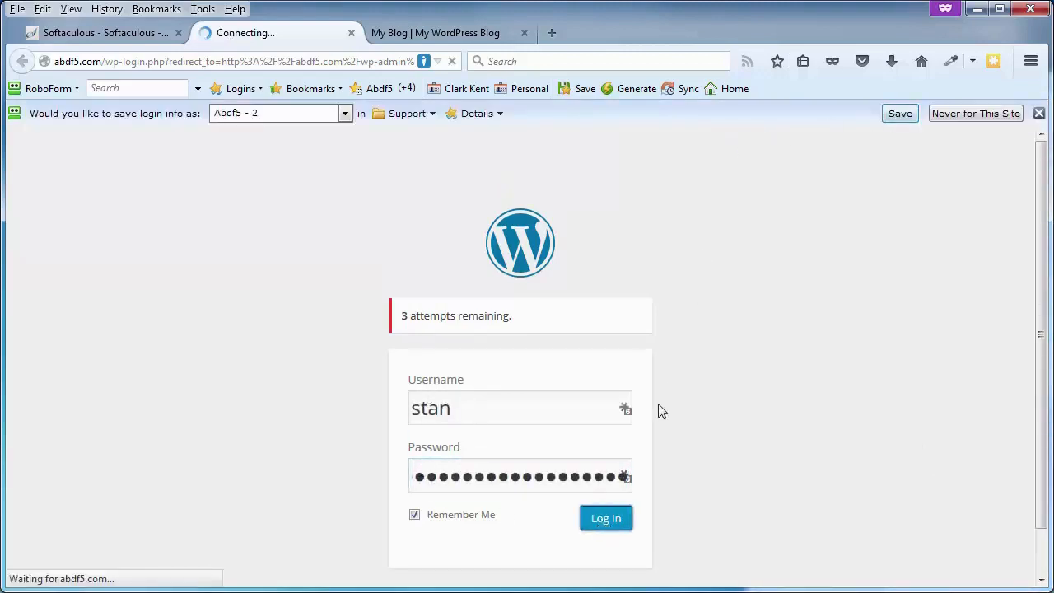